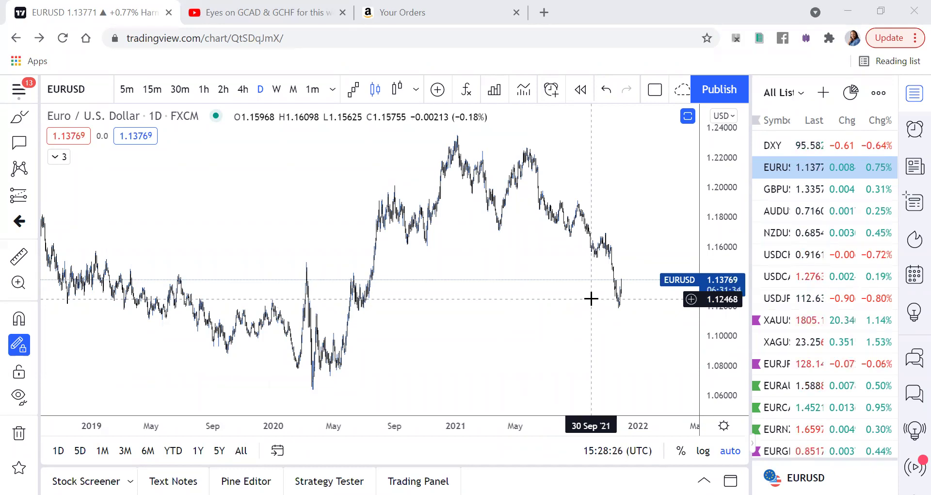
# Examine the daily EURUSD price history from 2019 to the latest candles in December 2021.
pyautogui.scroll(2, 381, 280)
pyautogui.scroll(2, 381, 281)
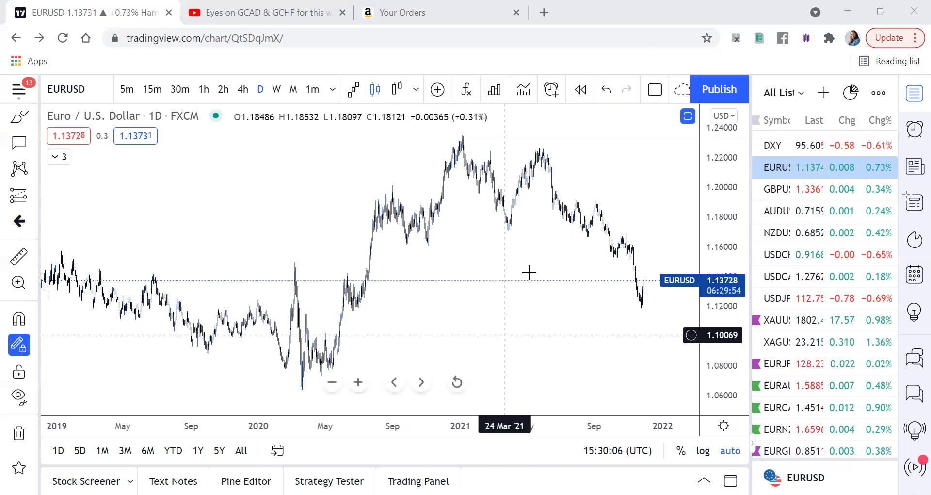
pyautogui.scroll(2, 9, 97)
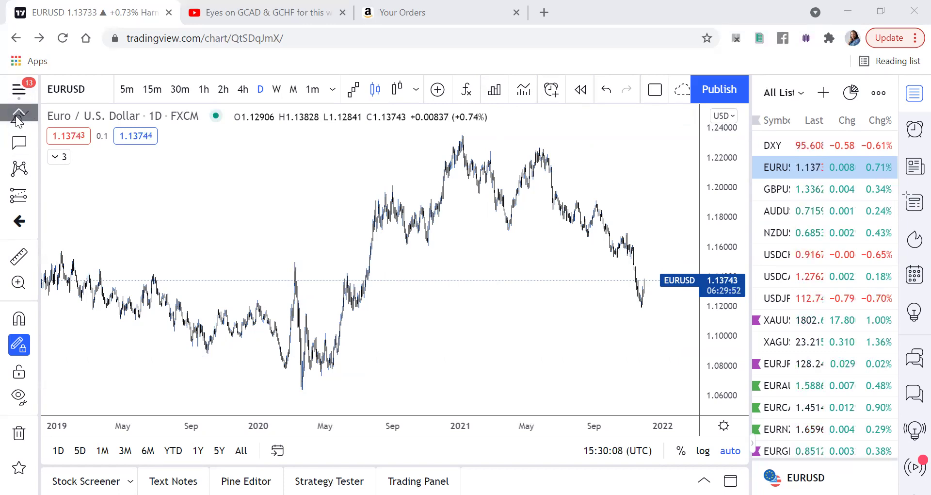
pyautogui.click(194, 204)
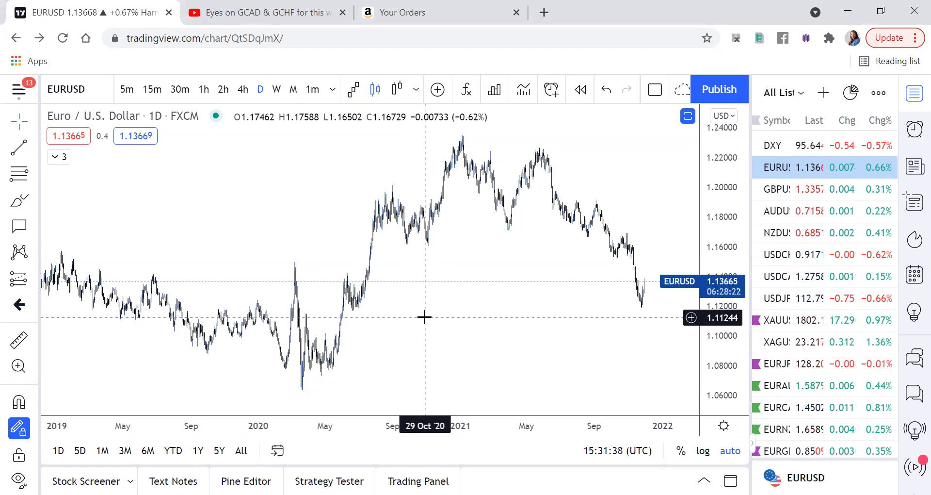
pyautogui.scroll(5, 316, 269)
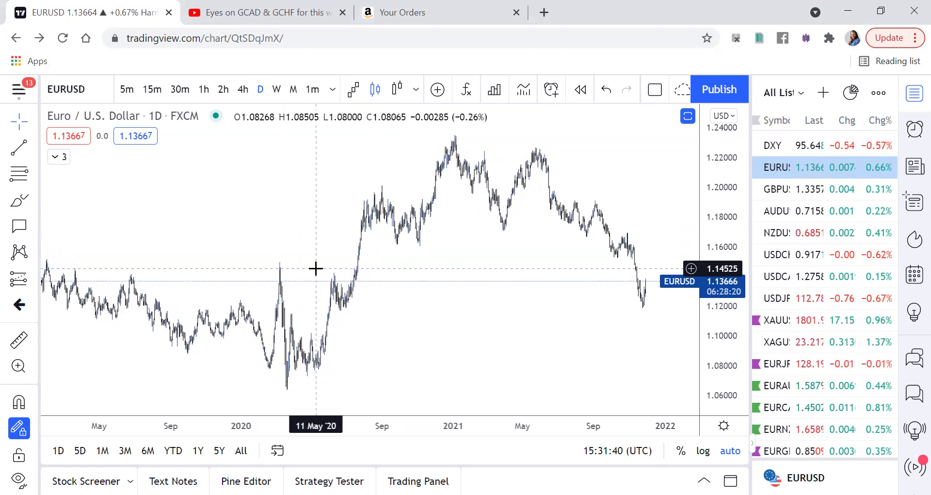
pyautogui.hscroll(5, 316, 268)
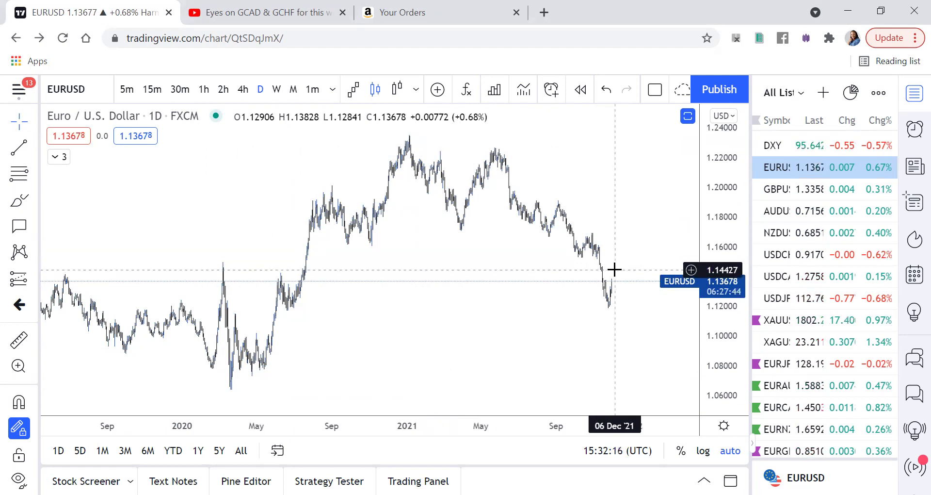
pyautogui.hscroll(-3, 614, 269)
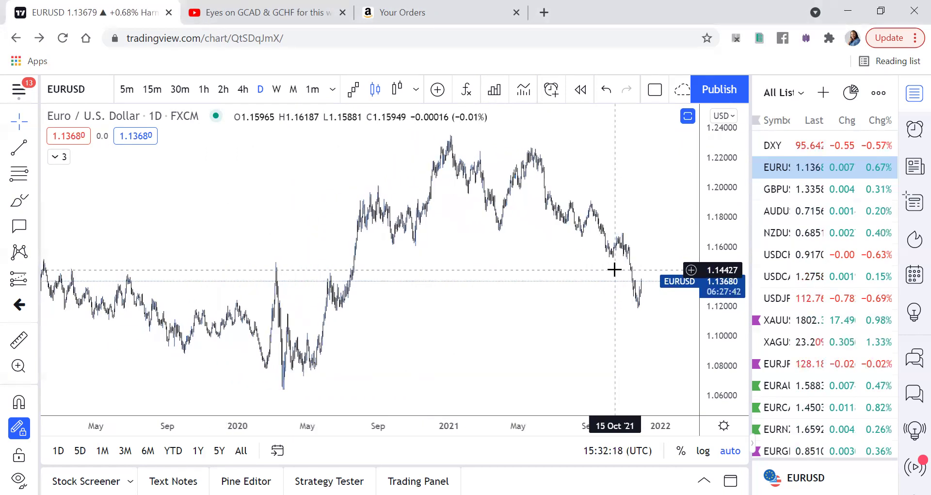
pyautogui.hscroll(-2, 614, 269)
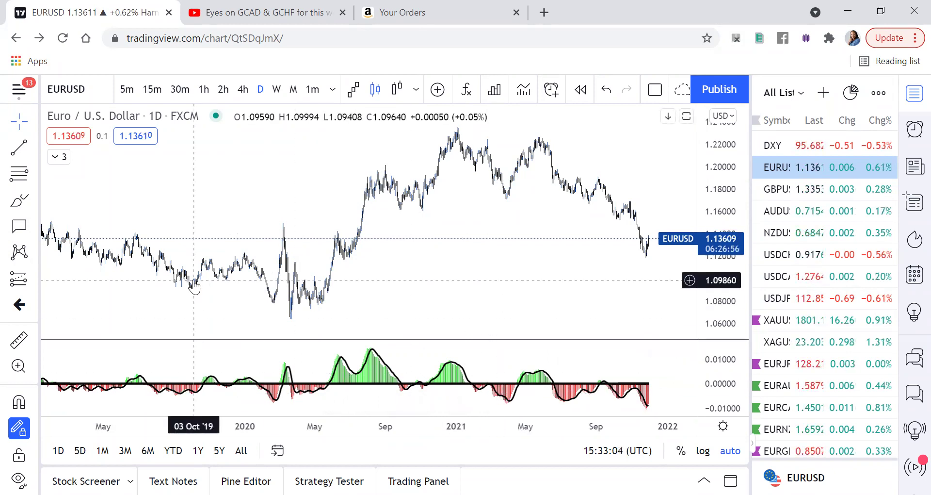
# Draw horizontal lines on the daily chart at the June and October 2019 highs, at about 1.1409 and 1.1188.
pyautogui.click(34, 146)
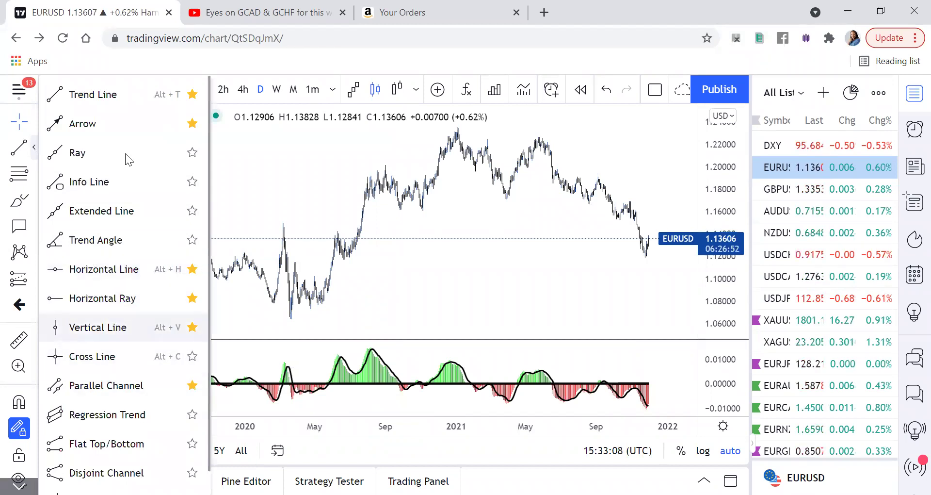
pyautogui.click(129, 269)
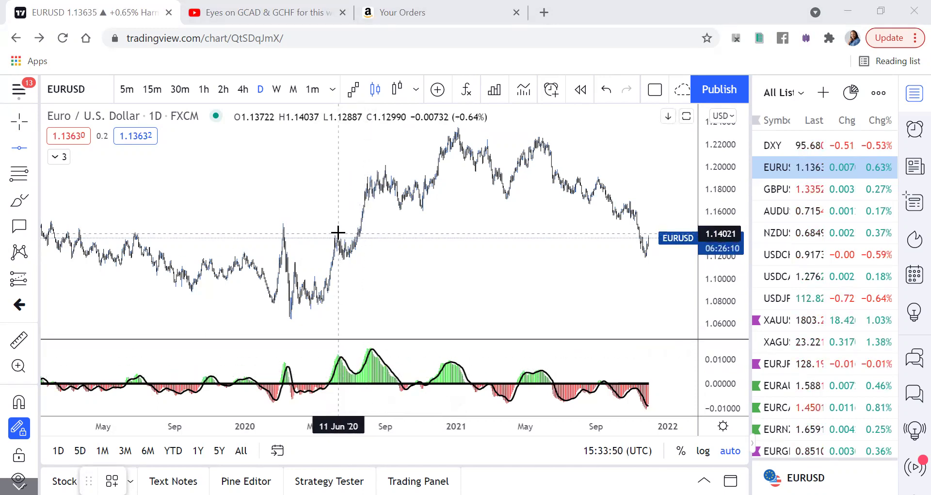
pyautogui.scroll(3, 338, 231)
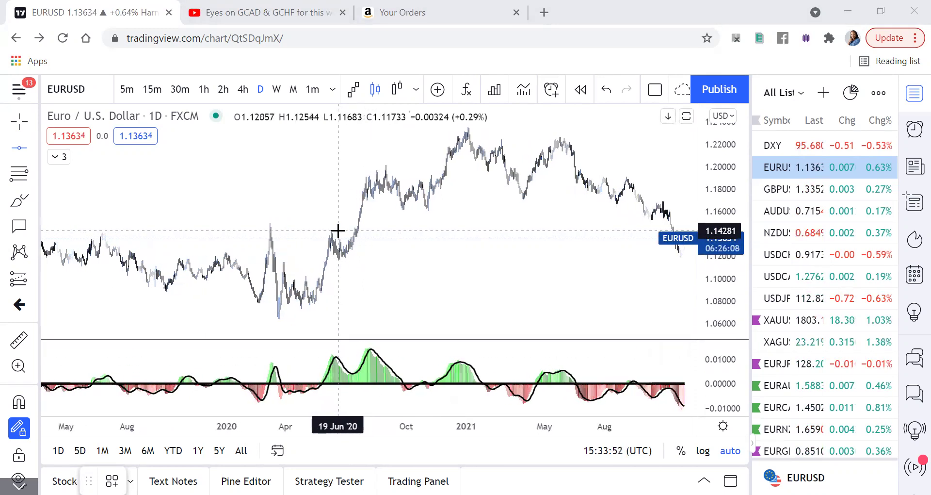
pyautogui.scroll(-3, 338, 232)
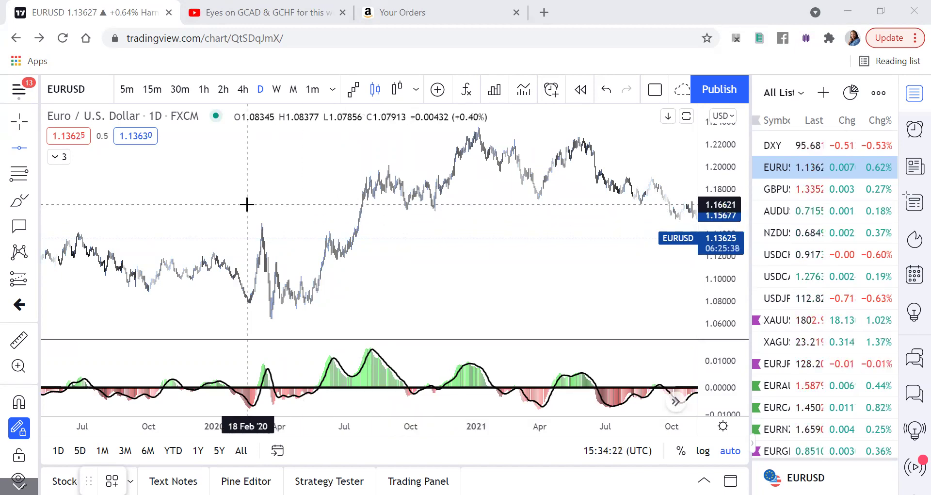
pyautogui.scroll(-2, 246, 204)
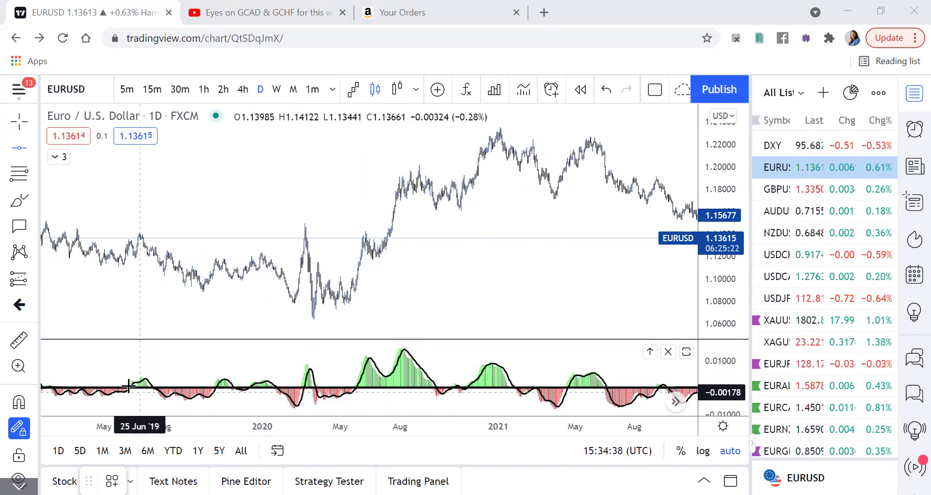
pyautogui.click(139, 233)
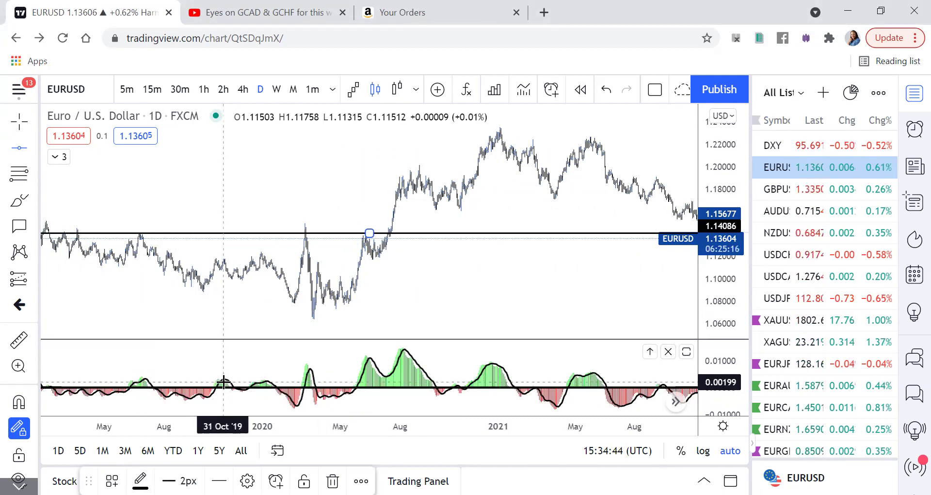
pyautogui.click(220, 258)
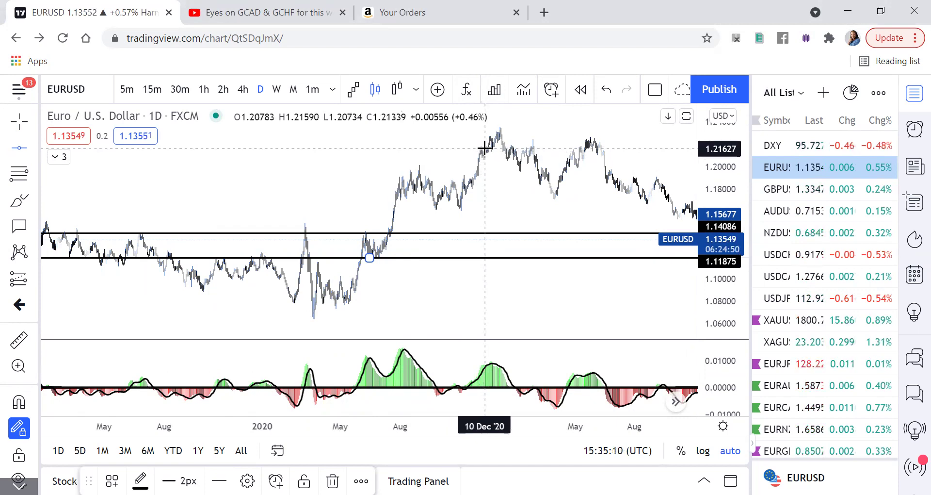
# Draw horizontal lines at the January 2021 and May 2021 peaks, at about 1.2351 and 1.2247.
pyautogui.click(501, 127)
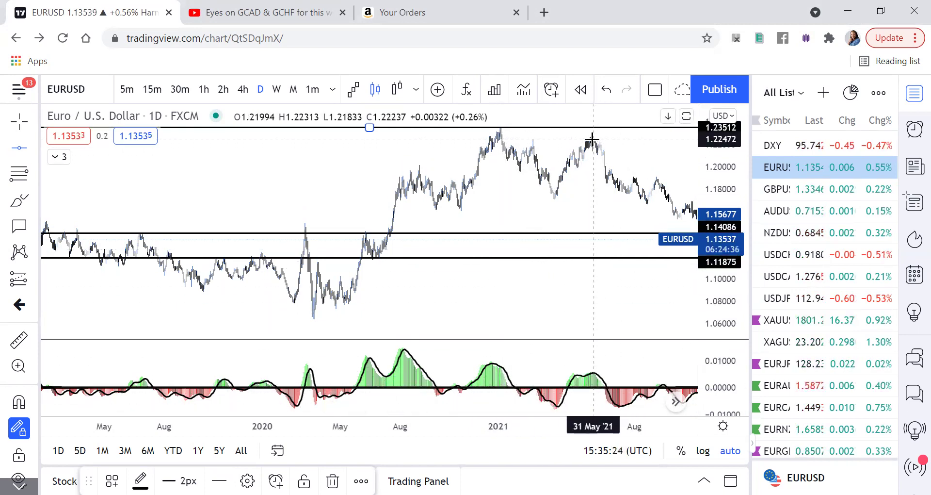
pyautogui.moveTo(591, 127); pyautogui.dragTo(554, 140)
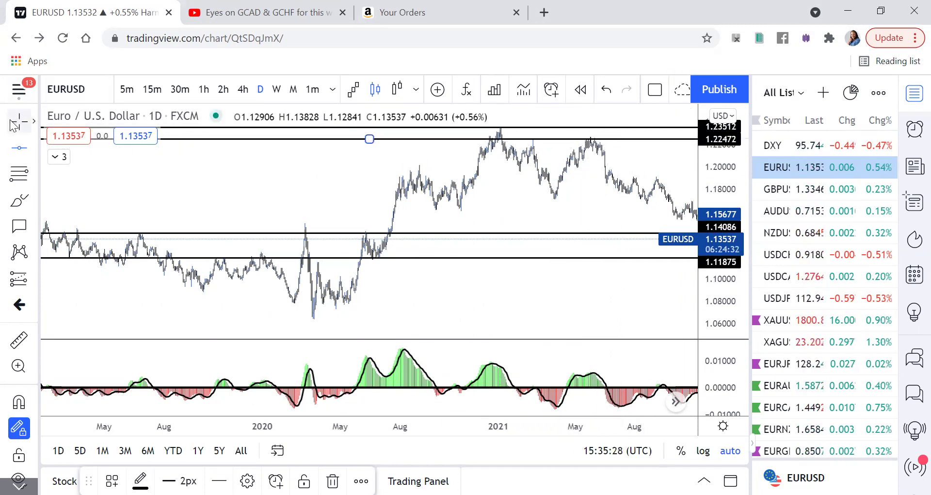
pyautogui.click(279, 184)
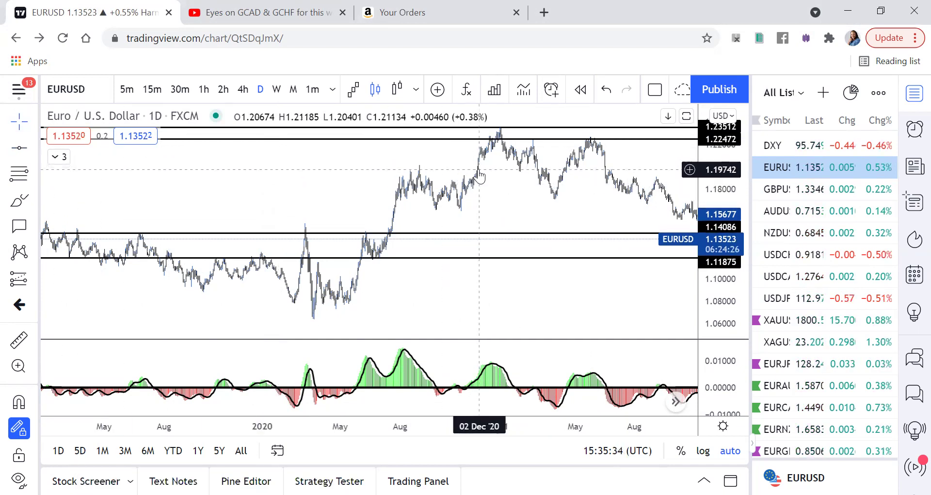
# Draw horizontal lines at the autumn 2019 and February 2020 lows, at about 1.0902 and 1.0785.
pyautogui.hscroll(3, 479, 176)
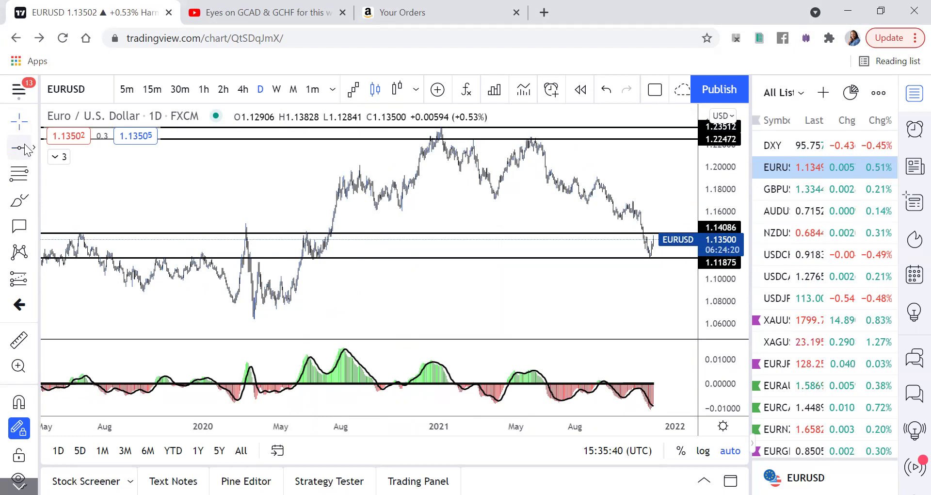
pyautogui.hscroll(-2, 139, 222)
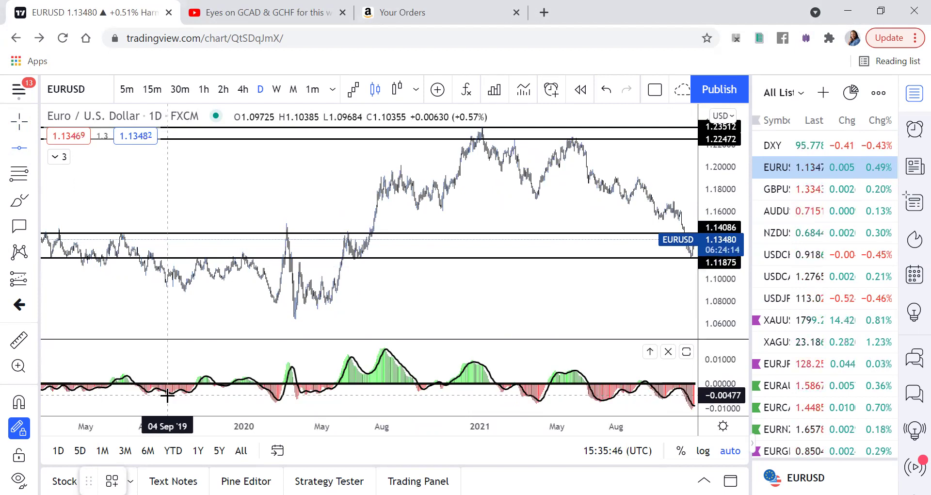
pyautogui.click(179, 290)
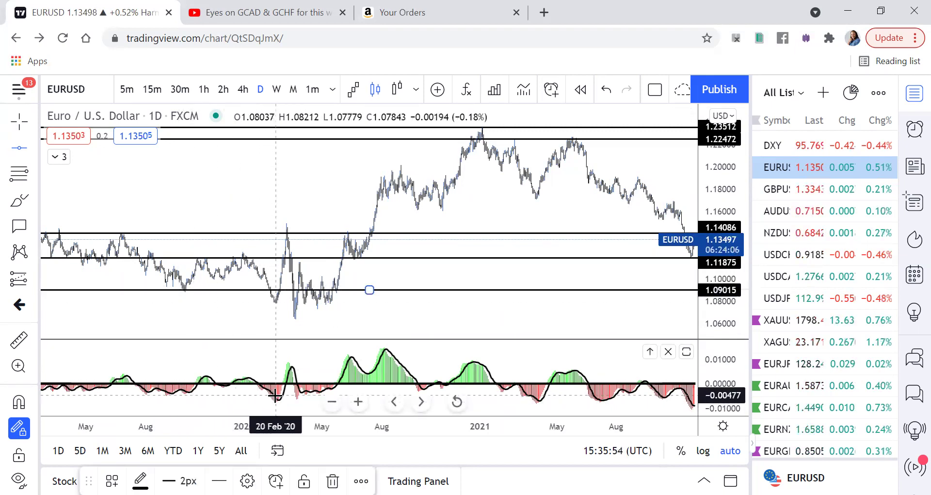
pyautogui.click(265, 303)
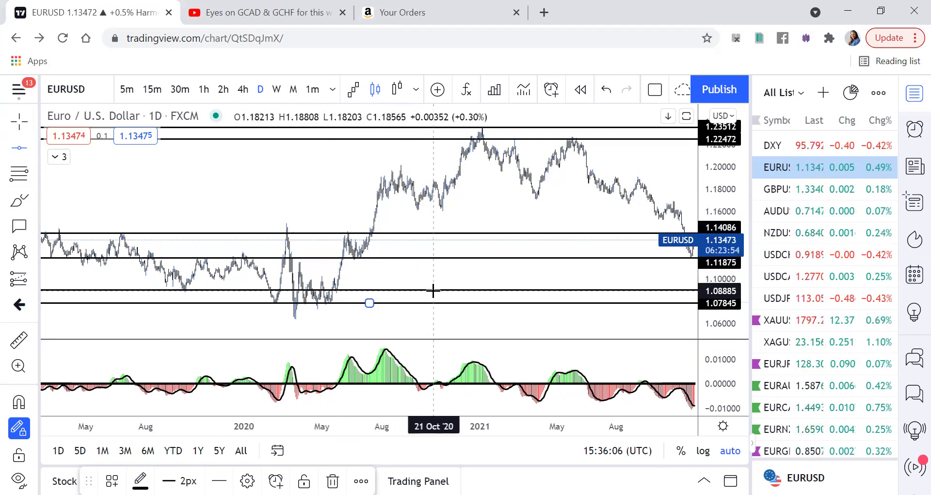
# Draw horizontal lines at the autumn 2020 and August 2021 lows, at about 1.1630 and 1.1701.
pyautogui.click(416, 208)
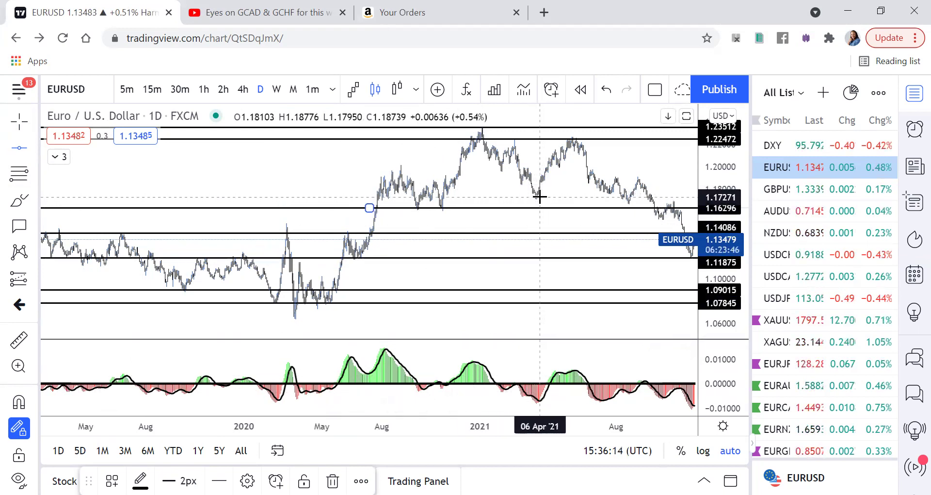
pyautogui.hscroll(3, 550, 218)
pyautogui.hscroll(5, 550, 219)
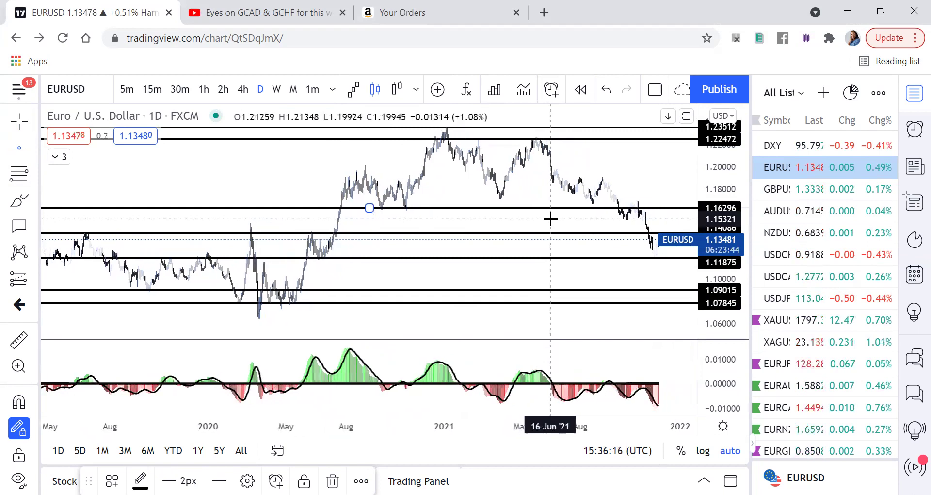
pyautogui.click(568, 199)
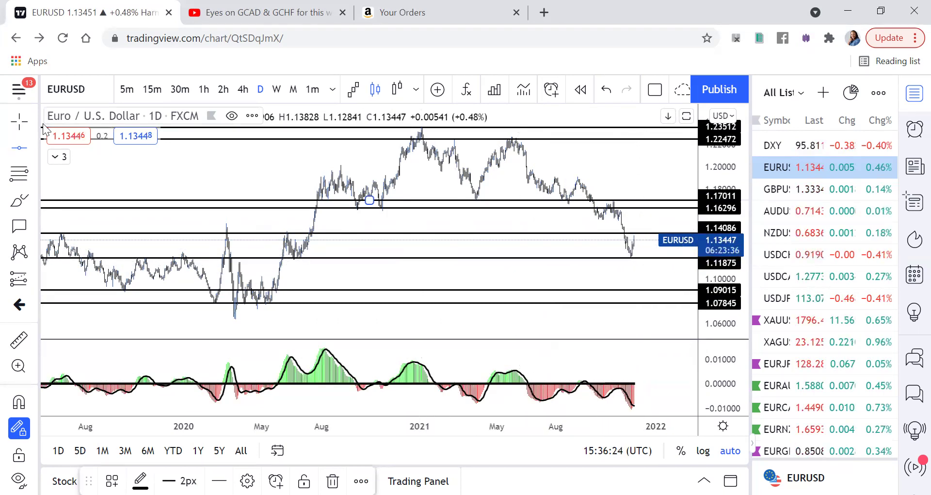
# Examine how the mid-2020 price reacts between the 1.11875 and 1.14086 horizontal lines.
pyautogui.hscroll(-2, 311, 205)
pyautogui.hscroll(-6, 312, 205)
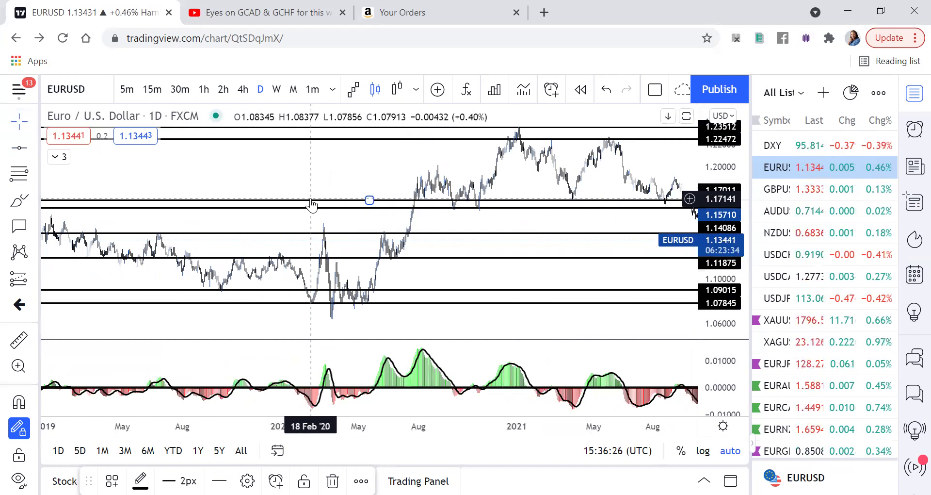
pyautogui.hscroll(3, 349, 188)
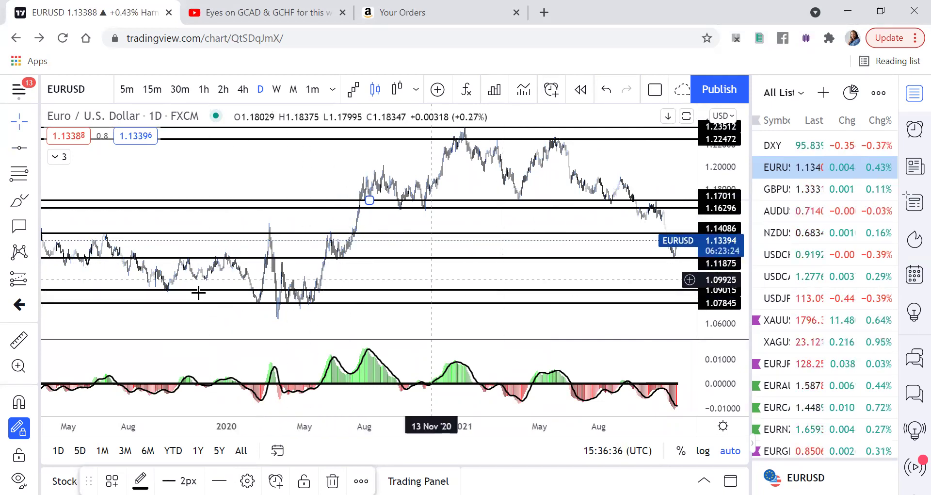
pyautogui.click(437, 219)
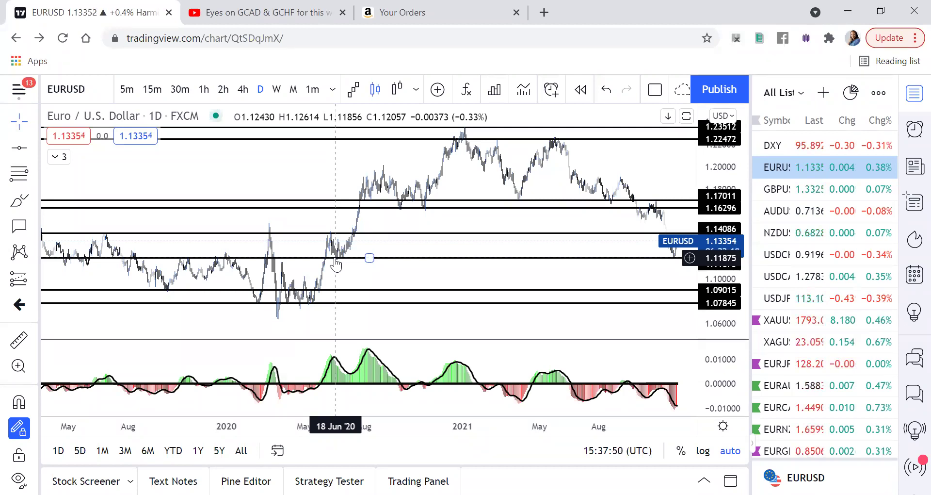
pyautogui.click(332, 234)
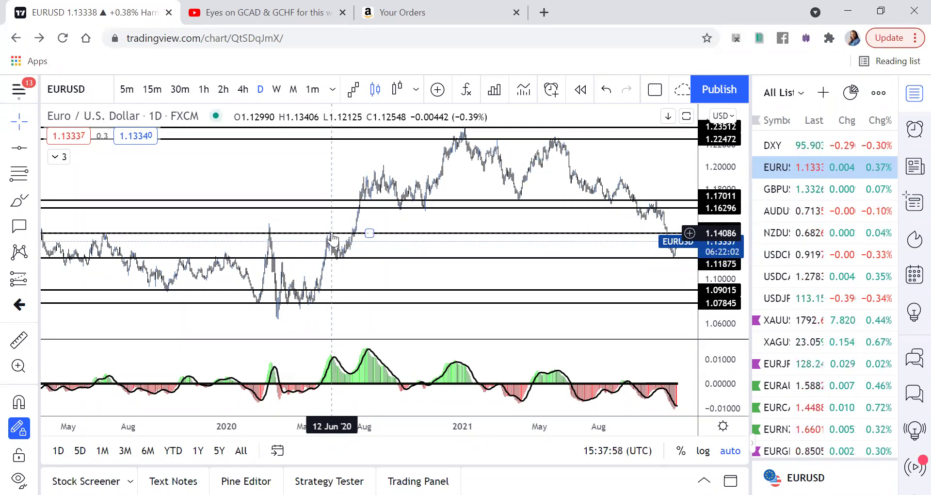
pyautogui.moveTo(335, 236); pyautogui.dragTo(335, 259)
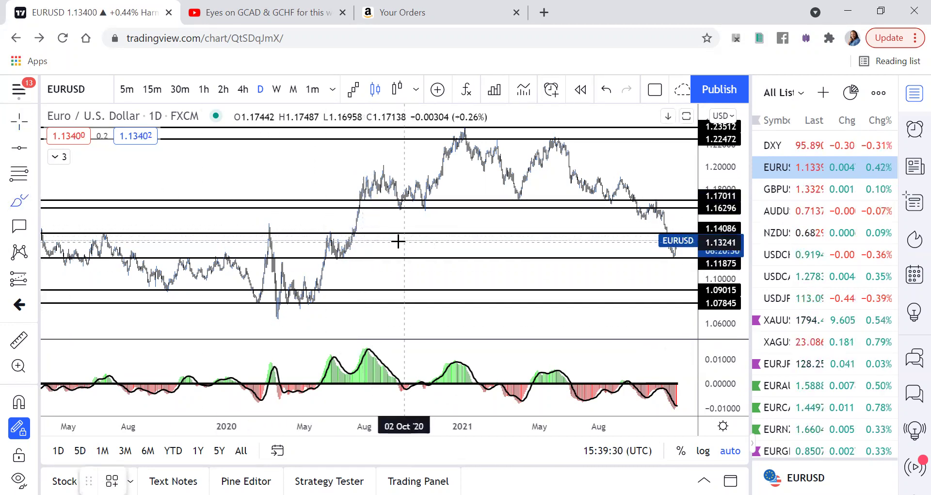
# Circle the mid-2020 breakout through the 1.14086 line with a red freehand Brush stroke.
pyautogui.moveTo(357, 224)
pyautogui.mouseDown()
pyautogui.moveTo(340, 226)
pyautogui.moveTo(343, 242)
pyautogui.moveTo(365, 228)
pyautogui.moveTo(357, 226)
pyautogui.mouseUp()
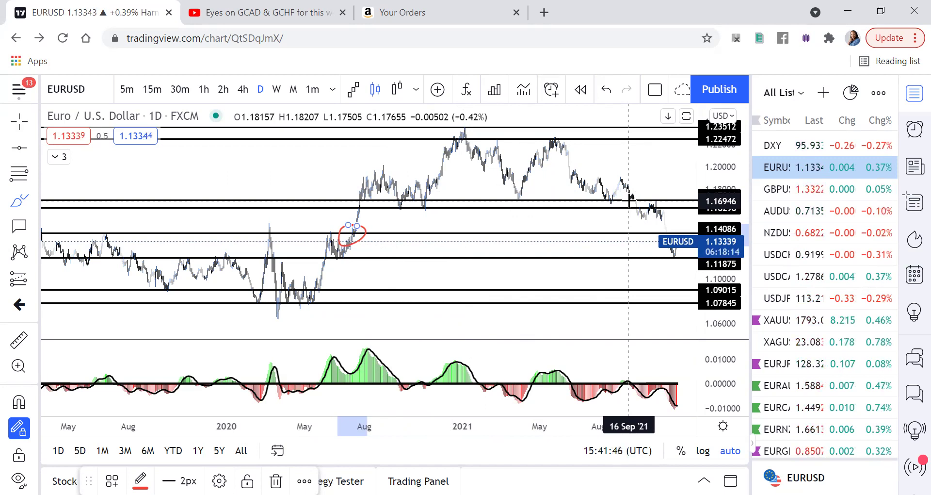
pyautogui.hscroll(3, 629, 201)
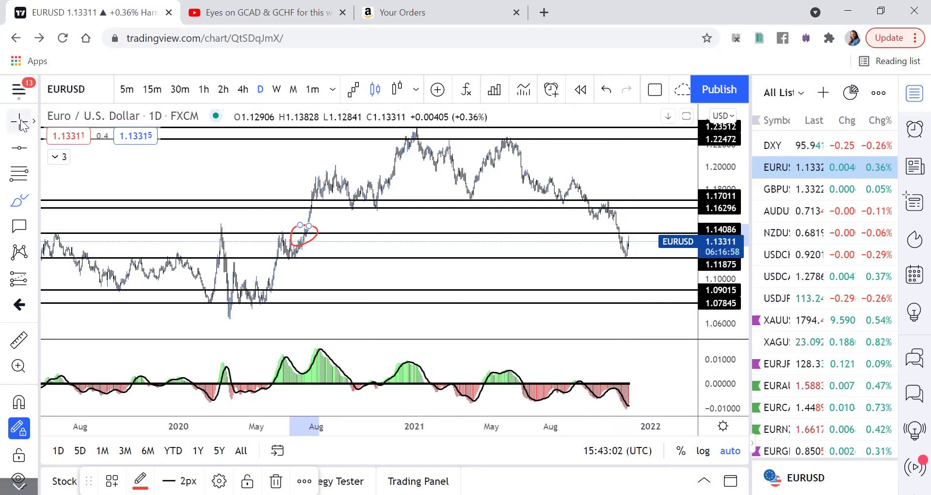
pyautogui.press('Escape')
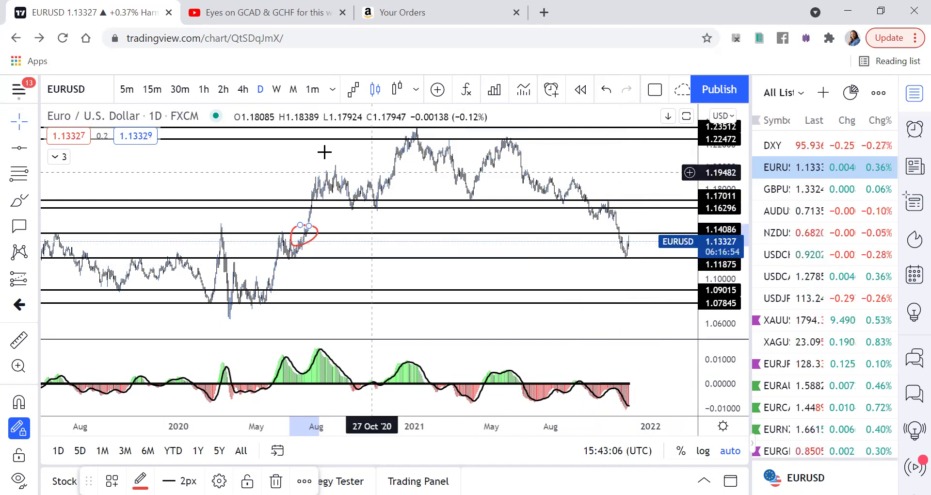
# Switch the EURUSD chart to the 4-hour timeframe and show the October to December 2021 decline up close.
pyautogui.click(243, 90)
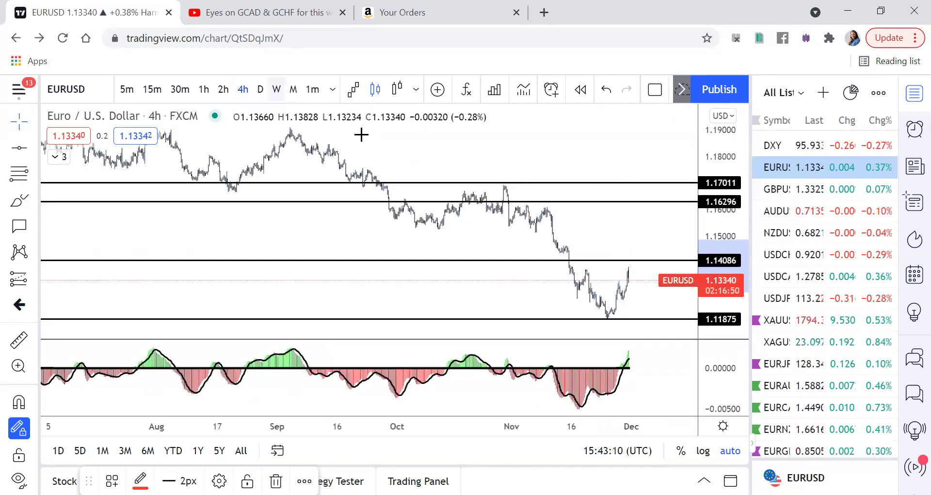
pyautogui.scroll(5, 482, 206)
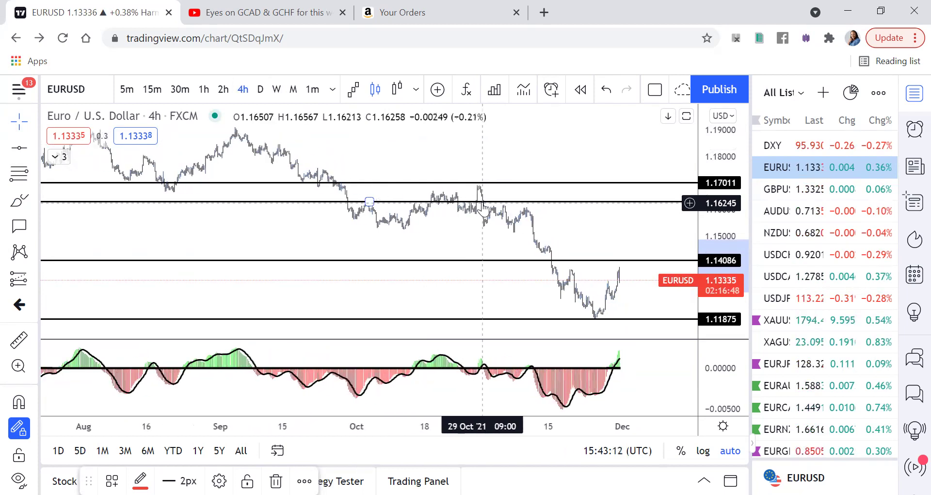
pyautogui.scroll(3, 483, 203)
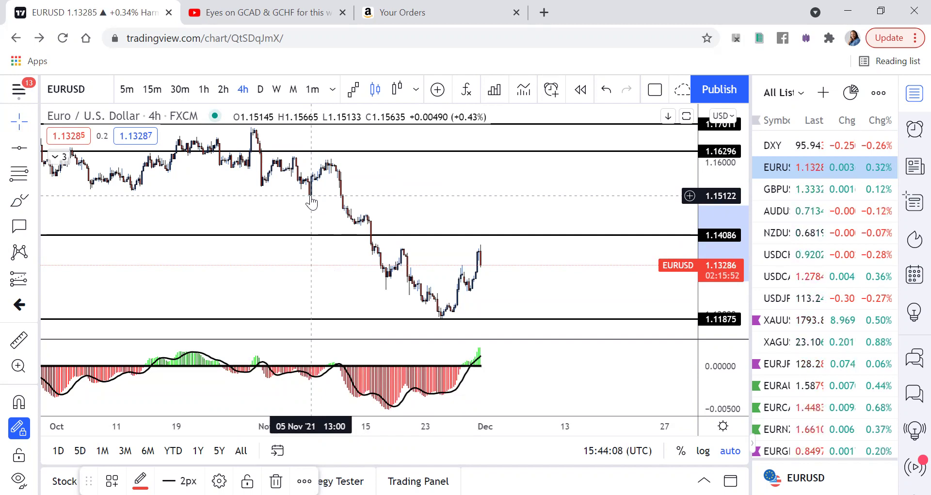
# Draw a horizontal line at the early-November 2021 lows, at about 1.1524, and colour it blue.
pyautogui.click(19, 148)
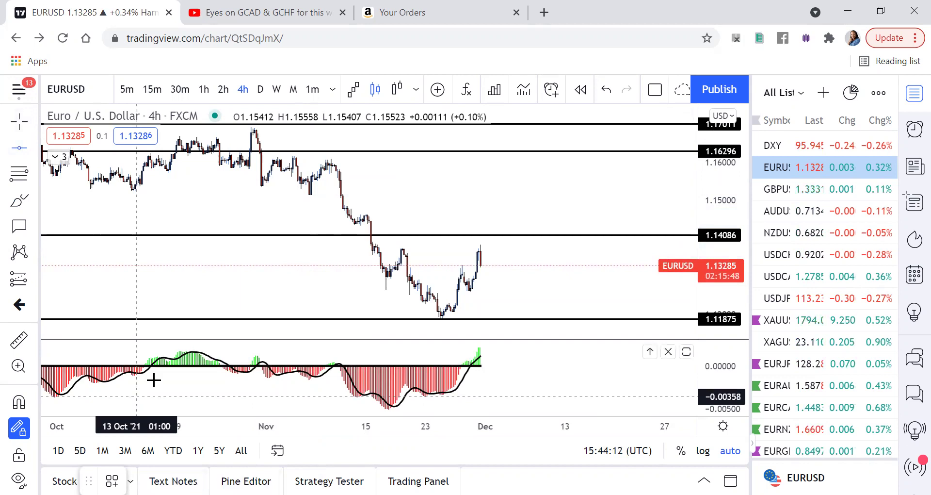
pyautogui.moveTo(442, 403)
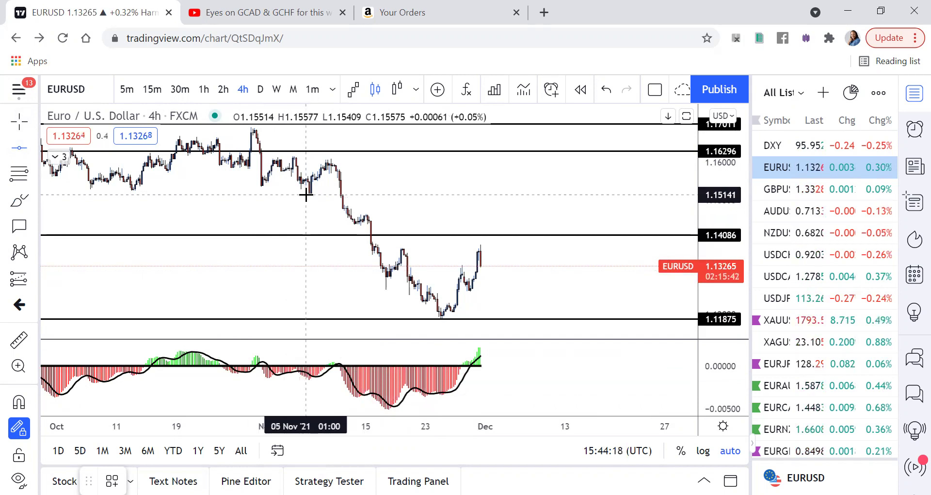
pyautogui.click(306, 192)
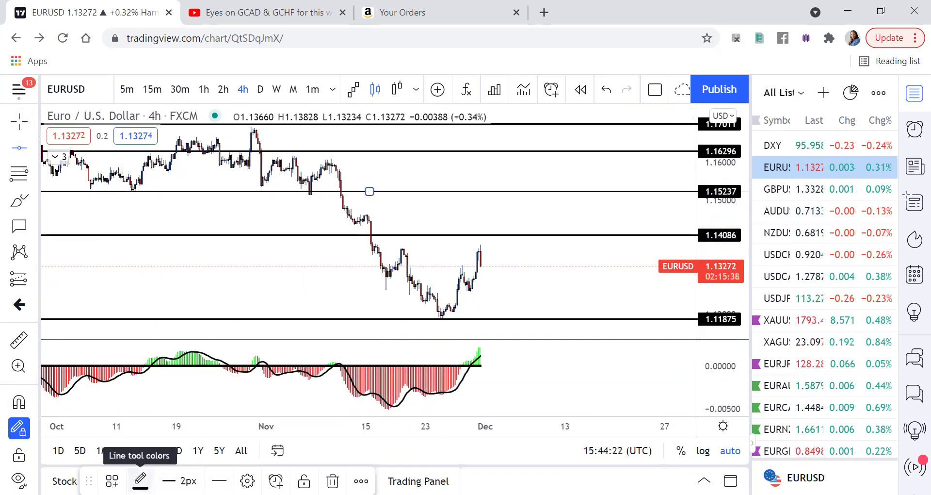
pyautogui.click(141, 480)
pyautogui.click(241, 297)
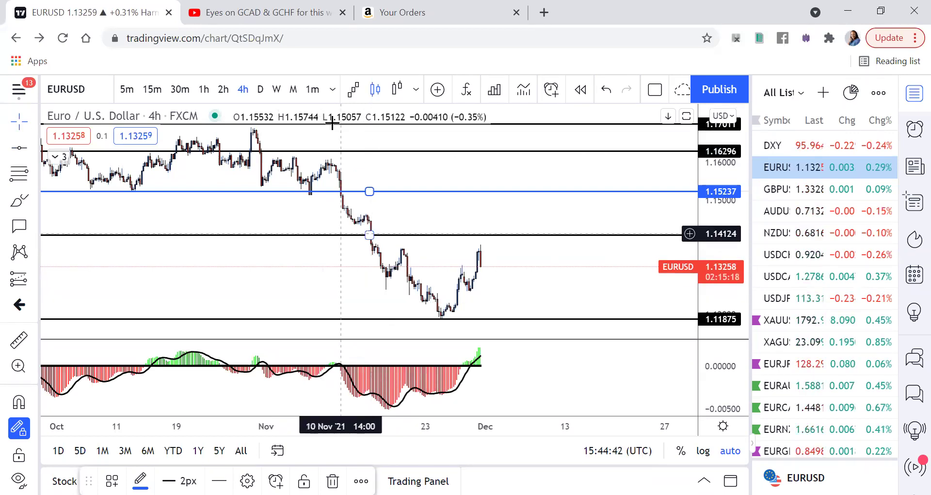
# Lower the 1.16296 line to about 1.1612 and circle the early-November consolidation around it with a red Brush stroke.
pyautogui.click(314, 152)
pyautogui.moveTo(315, 154); pyautogui.dragTo(315, 157)
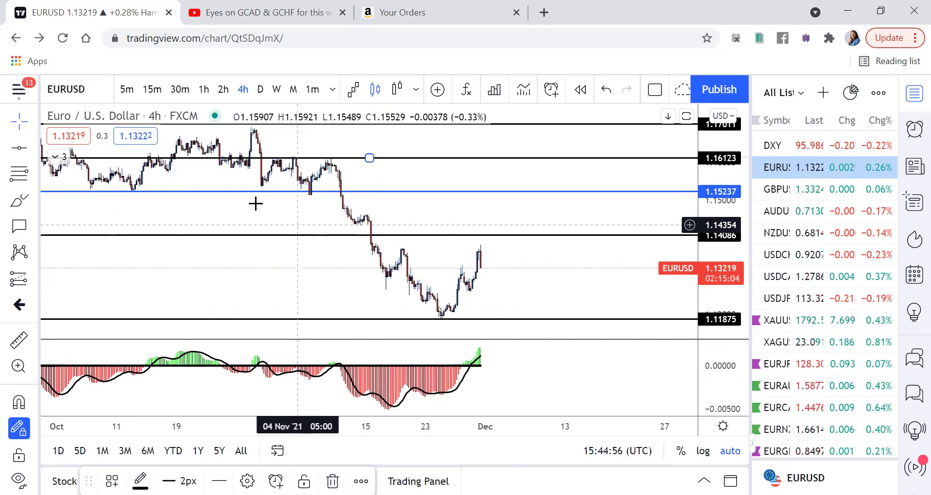
pyautogui.click(18, 200)
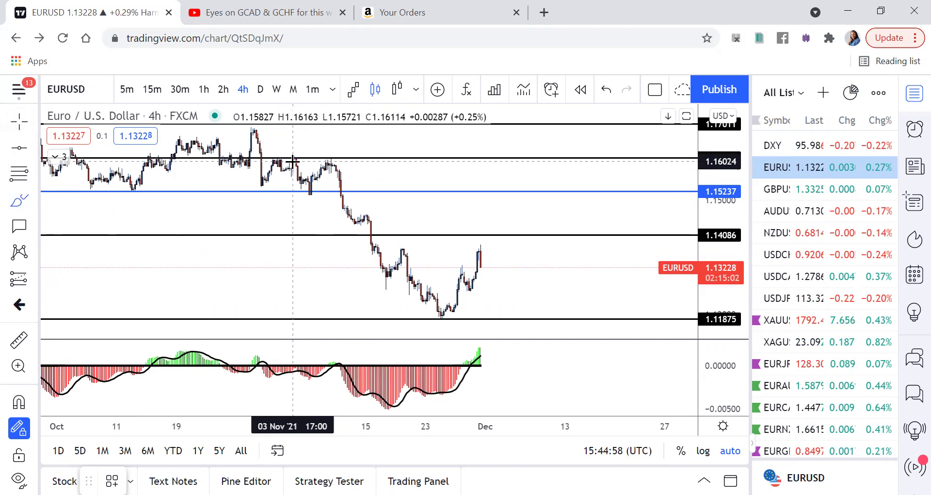
pyautogui.moveTo(312, 143)
pyautogui.mouseDown()
pyautogui.moveTo(281, 154)
pyautogui.moveTo(286, 185)
pyautogui.moveTo(335, 173)
pyautogui.moveTo(326, 147)
pyautogui.mouseUp()
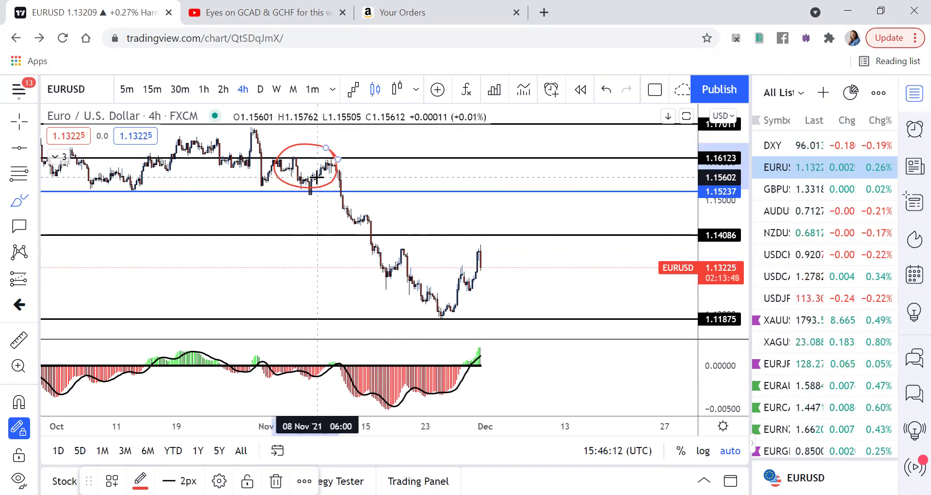
# Switch the EURUSD chart to the 1-hour timeframe and show the second half of November.
pyautogui.click(203, 91)
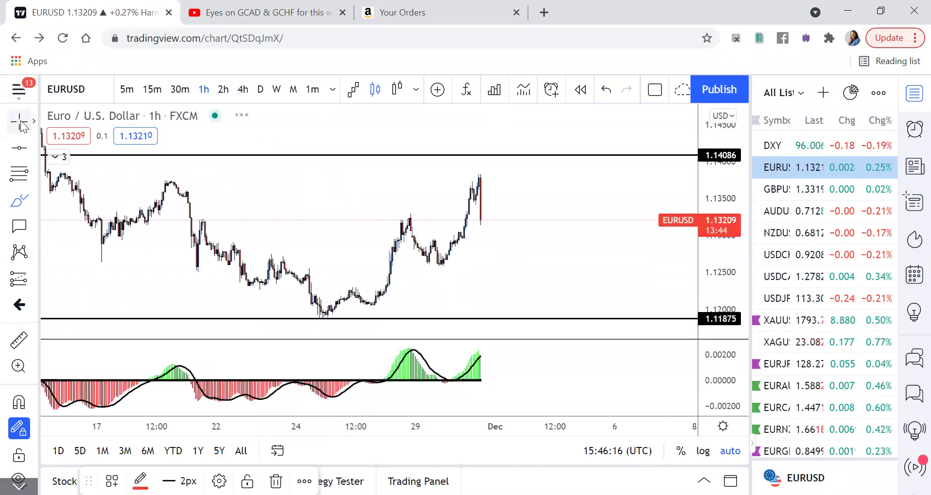
pyautogui.scroll(-2, 199, 223)
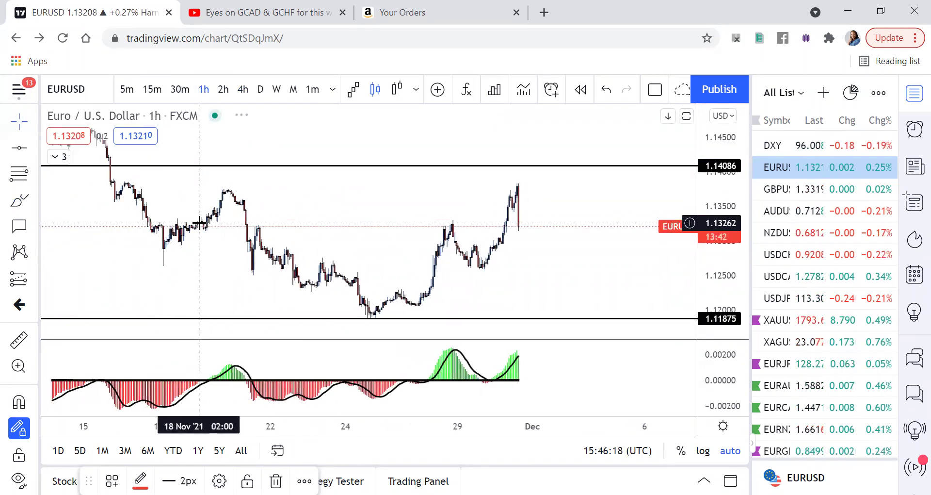
pyautogui.hscroll(-3, 199, 223)
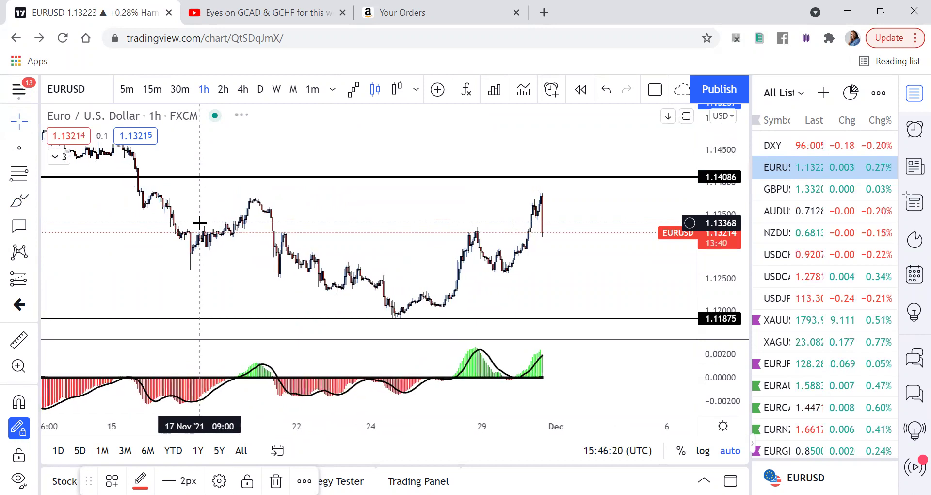
pyautogui.scroll(3, 226, 223)
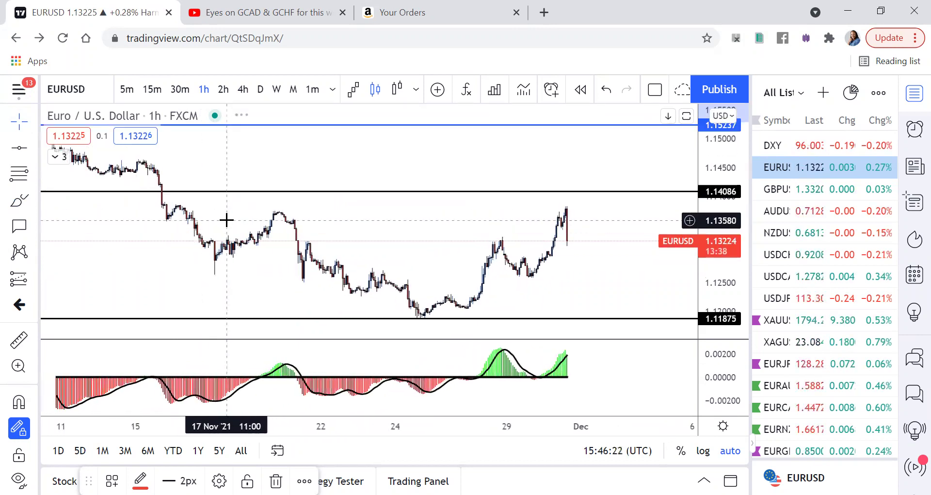
pyautogui.scroll(2, 228, 224)
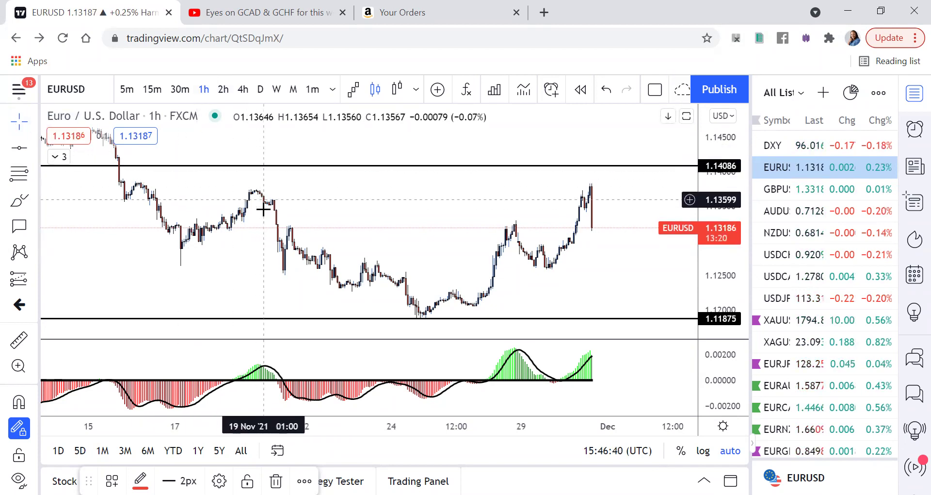
# Lower the 1.14086 line to about 1.1372 and circle the 19 November high at it with a red Brush stroke.
pyautogui.moveTo(262, 171); pyautogui.dragTo(258, 196)
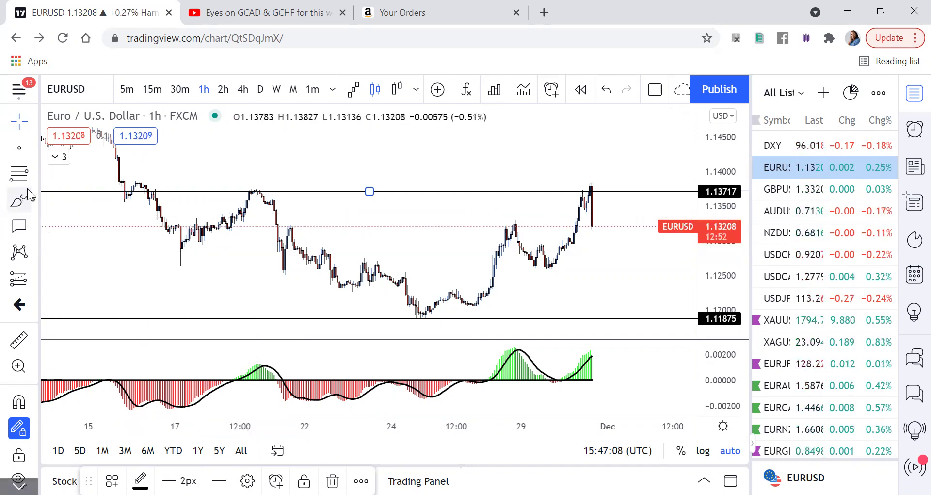
pyautogui.click(301, 198)
pyautogui.moveTo(284, 218)
pyautogui.mouseDown()
pyautogui.moveTo(252, 186)
pyautogui.moveTo(264, 185)
pyautogui.mouseUp()
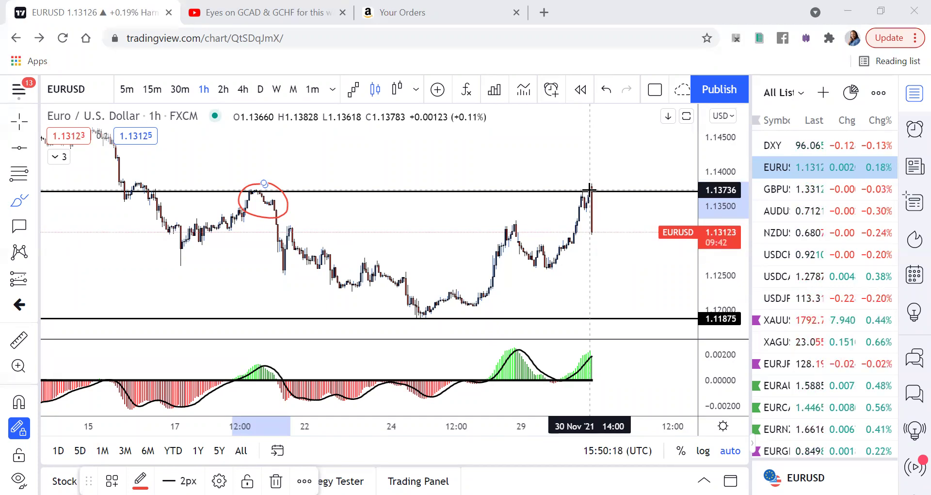
# Draw a projected path of three connected trend lines from about 1.137 up to 1.1439, back to 1.1372, and up to 1.1496.
pyautogui.scroll(-3, 590, 190)
pyautogui.scroll(3, 590, 190)
pyautogui.scroll(-1, 590, 189)
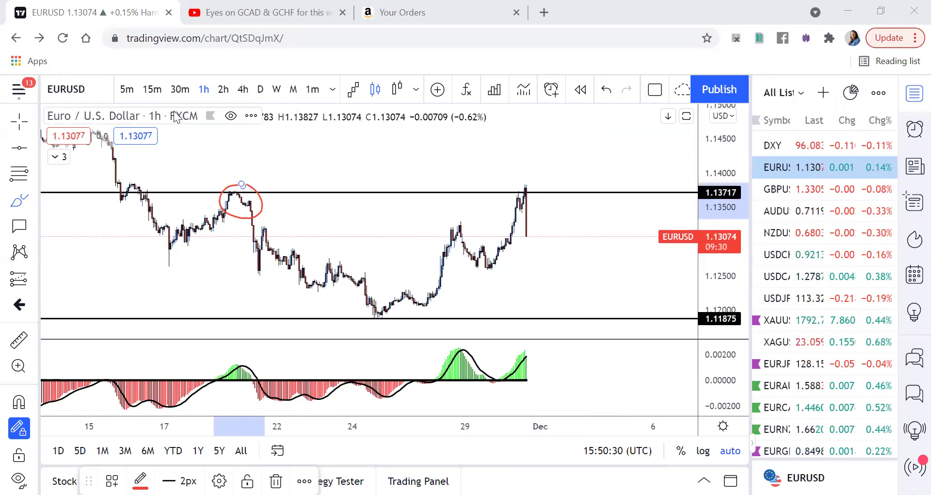
pyautogui.click(35, 147)
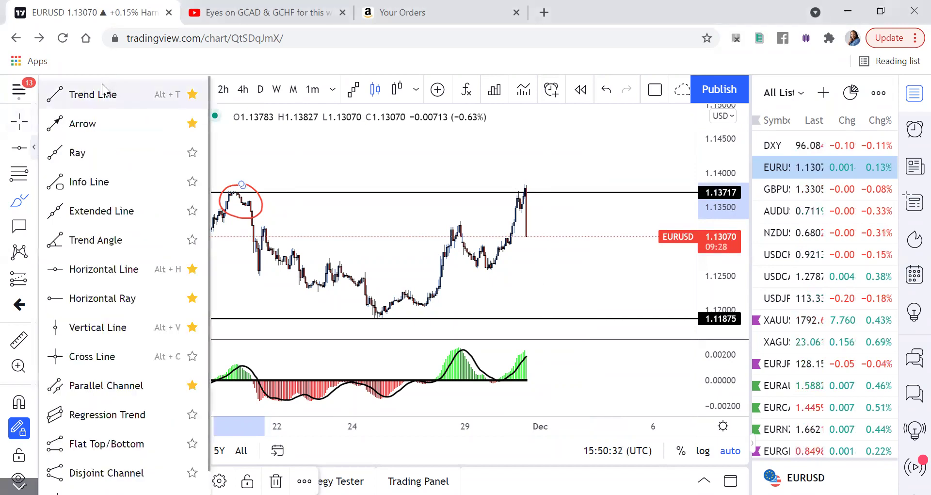
pyautogui.click(97, 94)
pyautogui.click(532, 188)
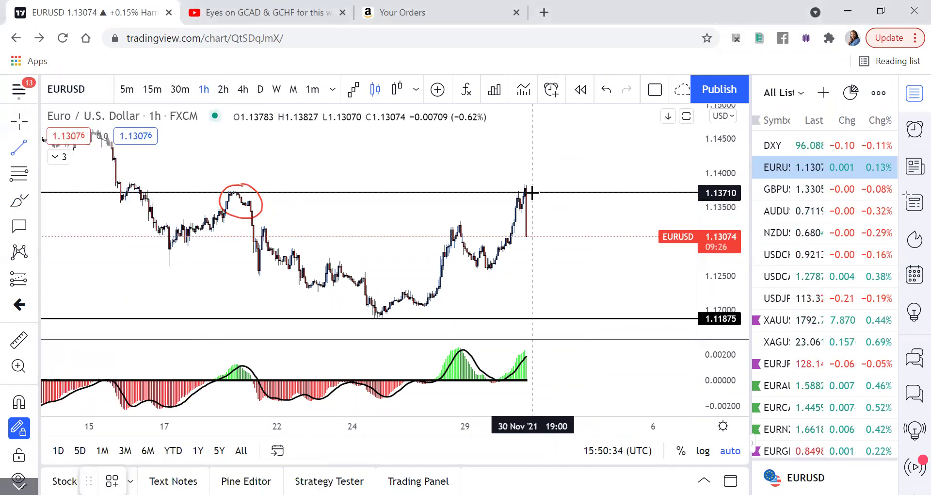
pyautogui.click(558, 145)
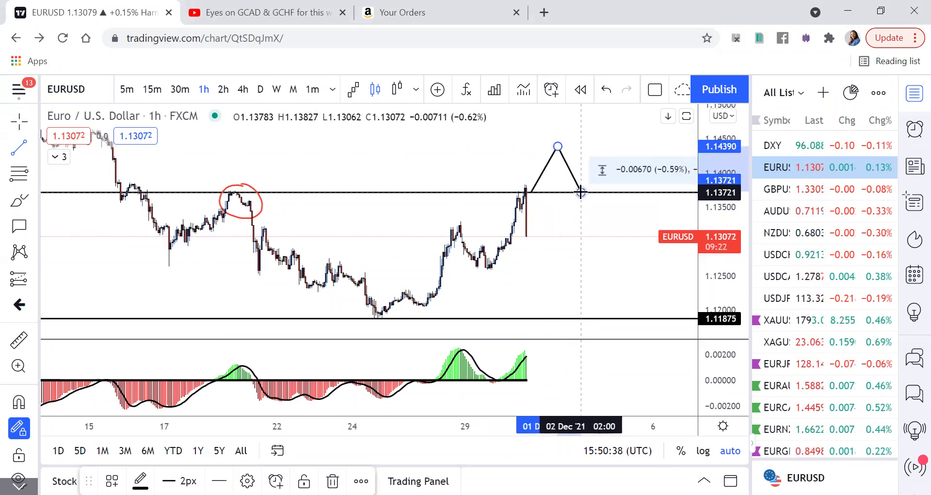
pyautogui.click(580, 192)
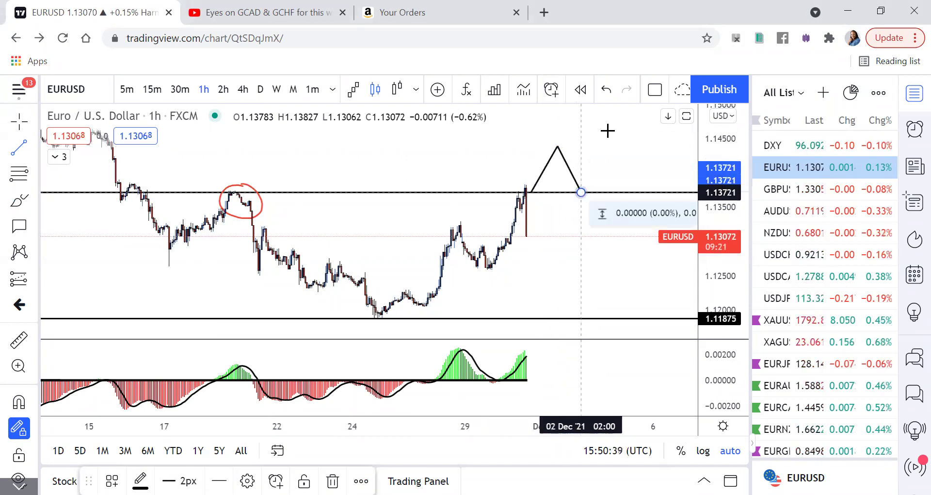
pyautogui.click(621, 106)
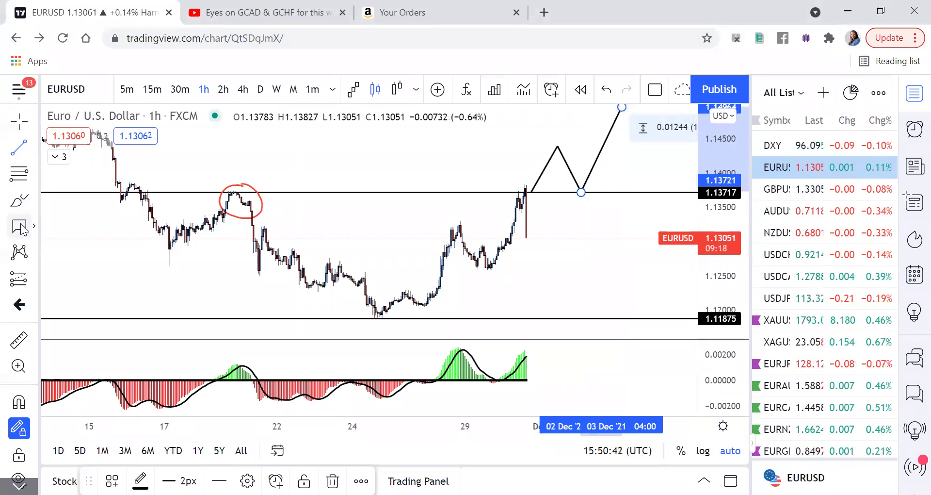
pyautogui.press('Escape')
# Add a callout at the projected retest point of the 1.13717 line reading "Wait for BOS and retest and then look to buy".
pyautogui.click(581, 190)
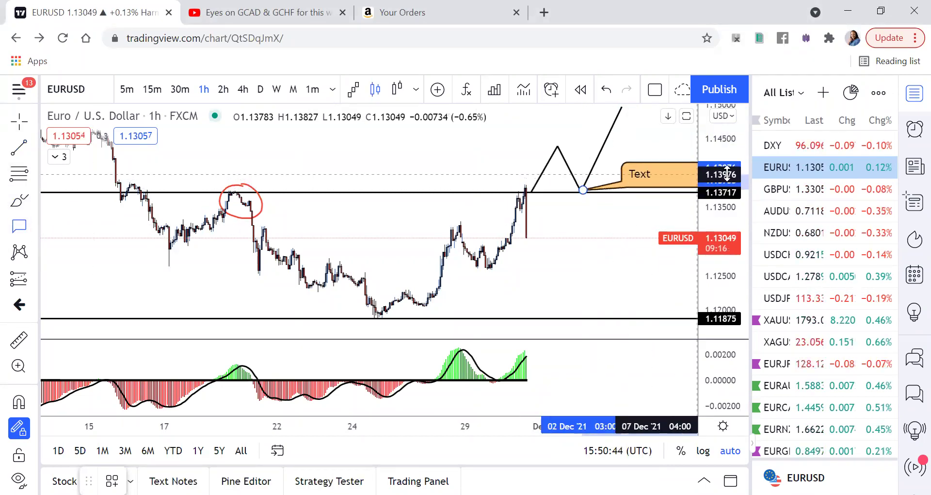
pyautogui.click(686, 166)
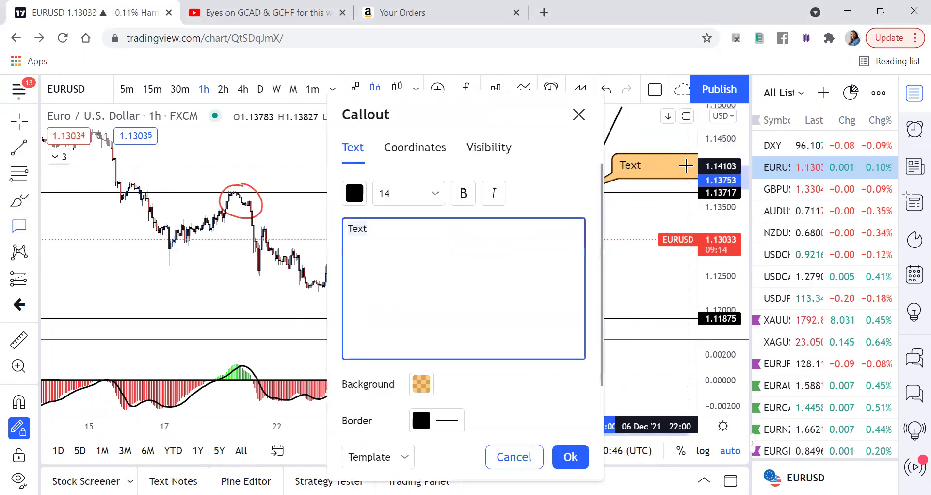
pyautogui.write('Wait for B')
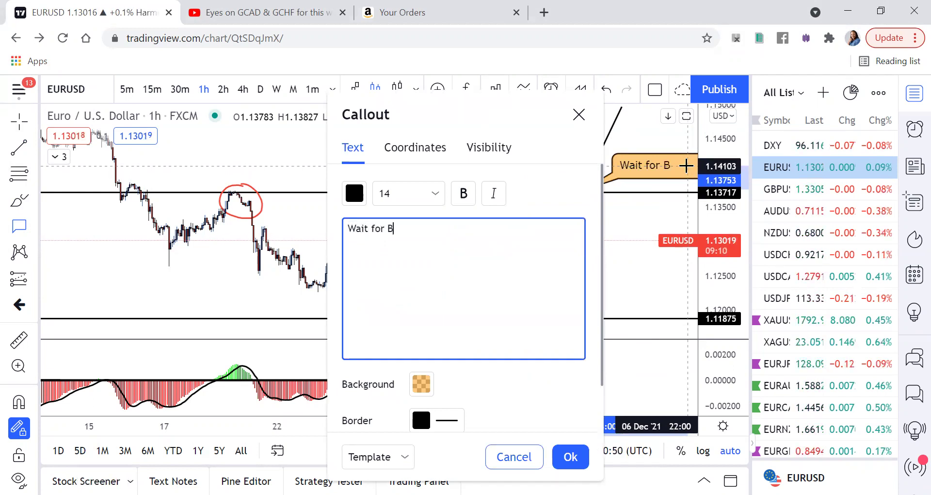
pyautogui.write('OS and r')
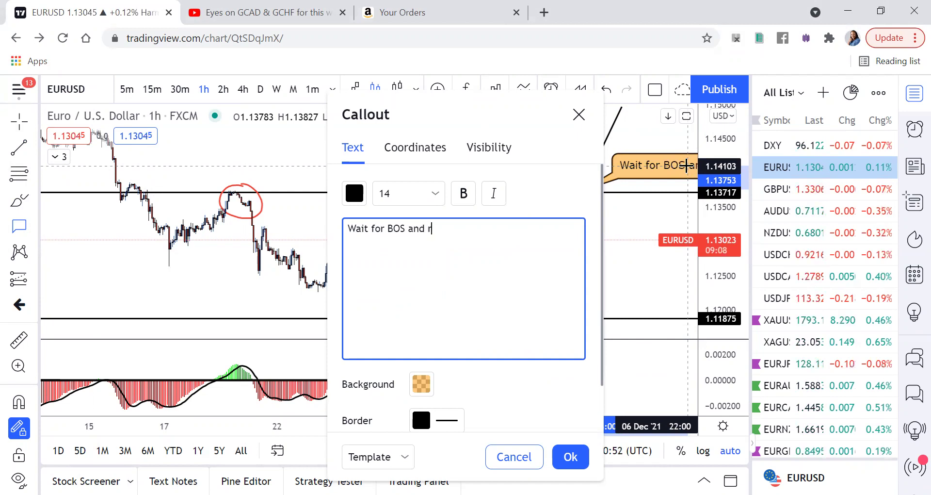
pyautogui.write('etest and then look to buy')
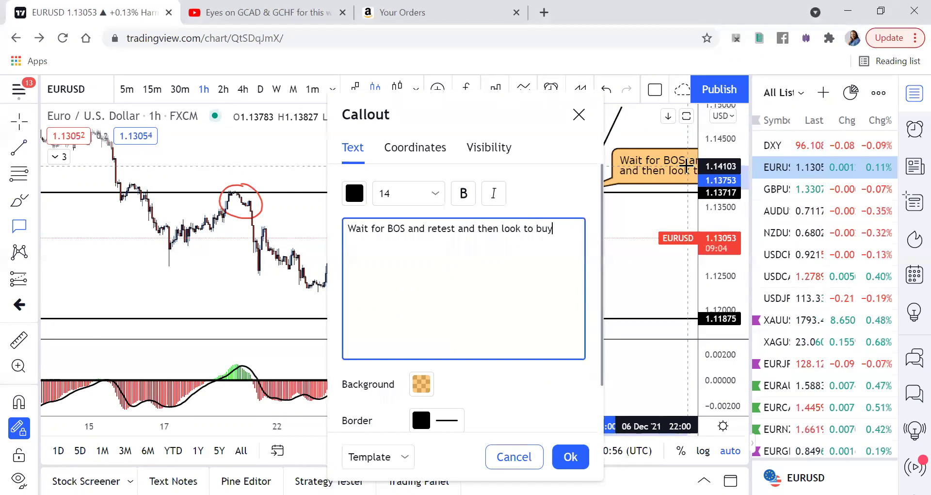
pyautogui.click(584, 458)
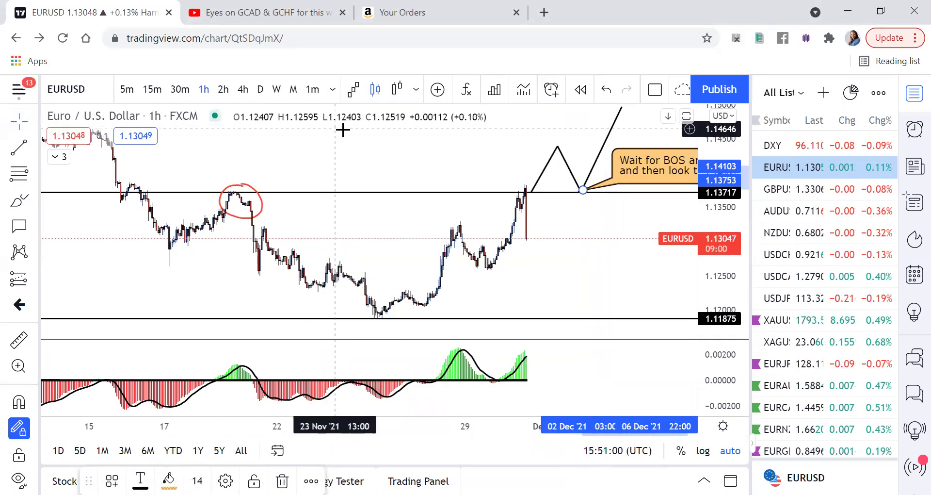
# Examine the callout, the projected path and the latest 1-hour candles around the 1.13717 line.
pyautogui.hscroll(3, 399, 155)
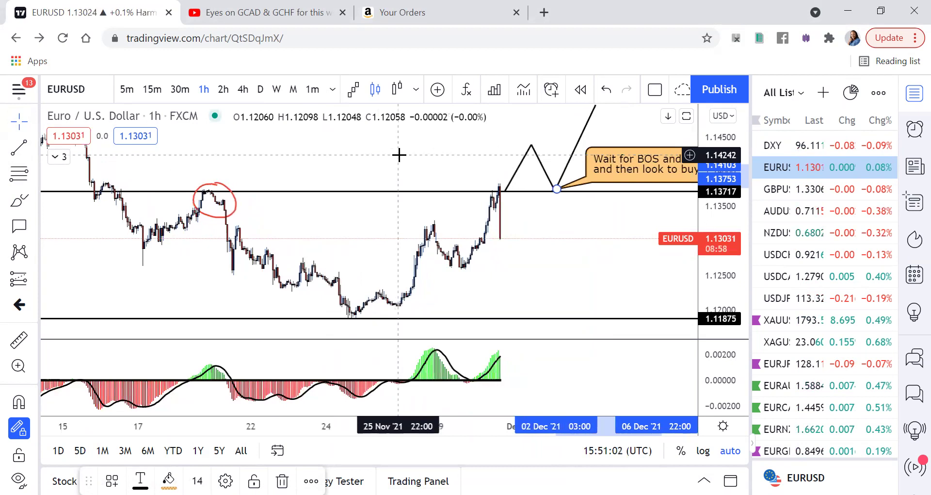
pyautogui.hscroll(3, 398, 155)
pyautogui.hscroll(3, 399, 156)
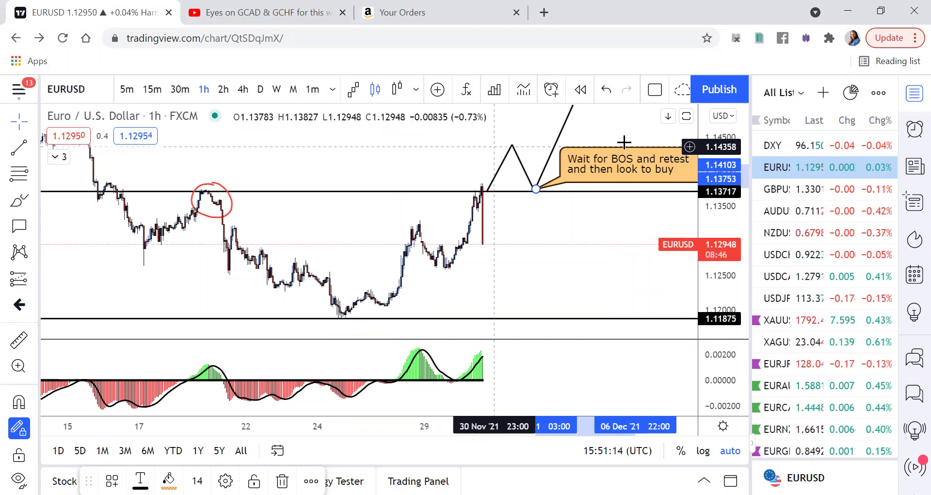
pyautogui.moveTo(586, 146); pyautogui.dragTo(574, 146)
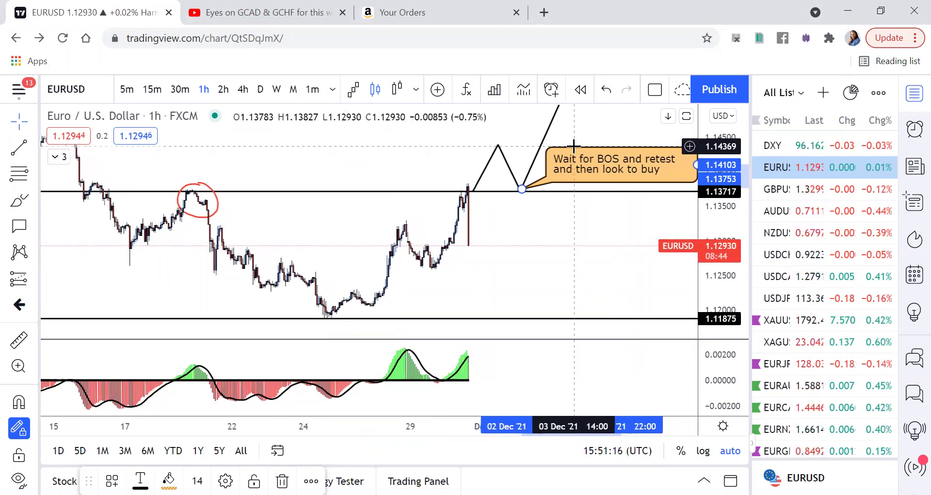
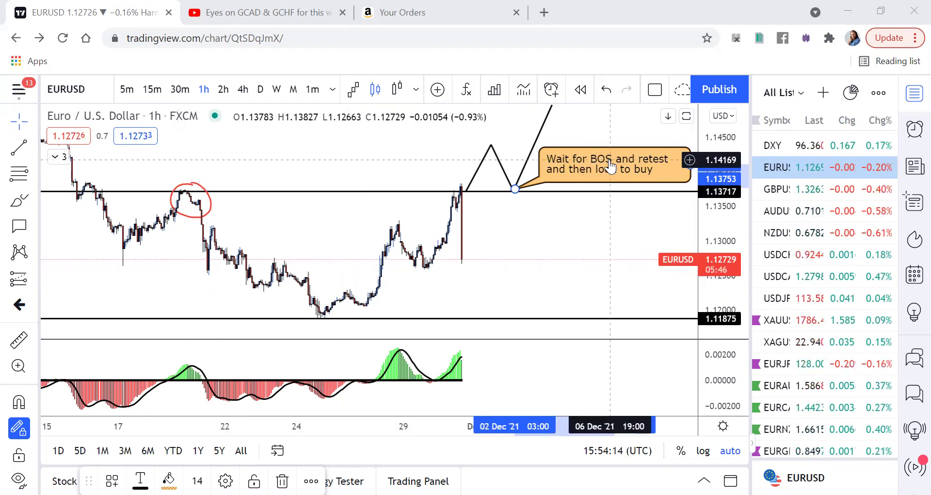
pyautogui.moveTo(492, 144); pyautogui.dragTo(491, 146)
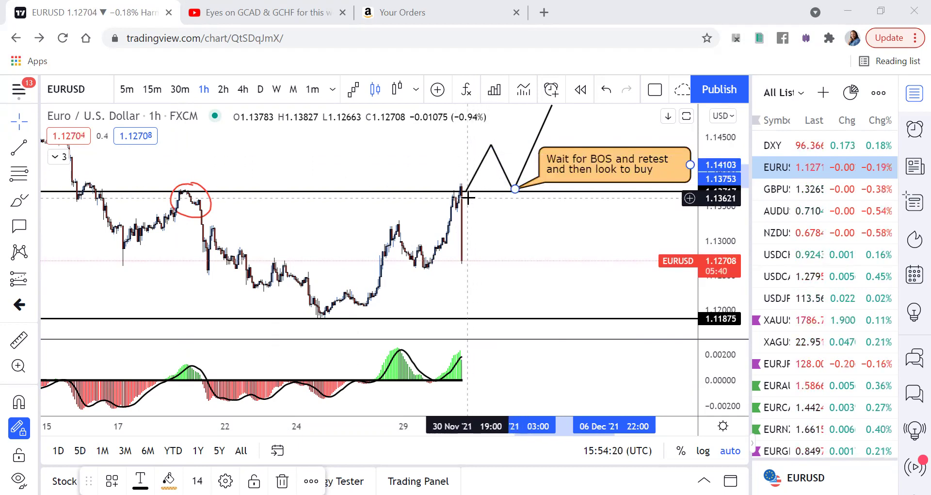
pyautogui.moveTo(468, 192); pyautogui.dragTo(468, 191)
pyautogui.click(460, 192)
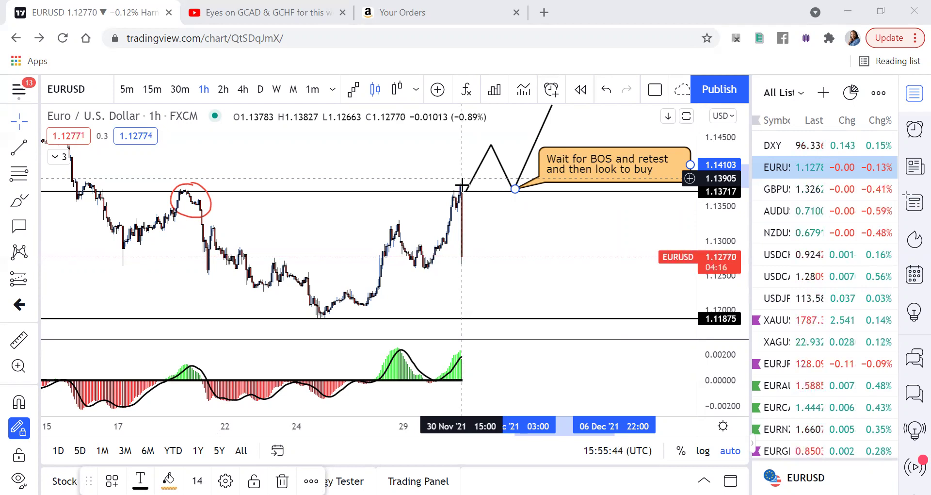
pyautogui.click(462, 190)
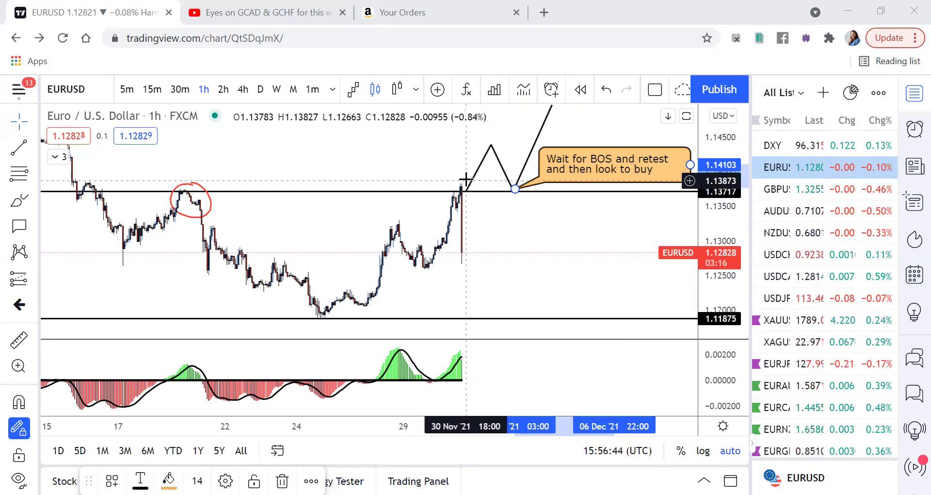
pyautogui.scroll(-3, 478, 125)
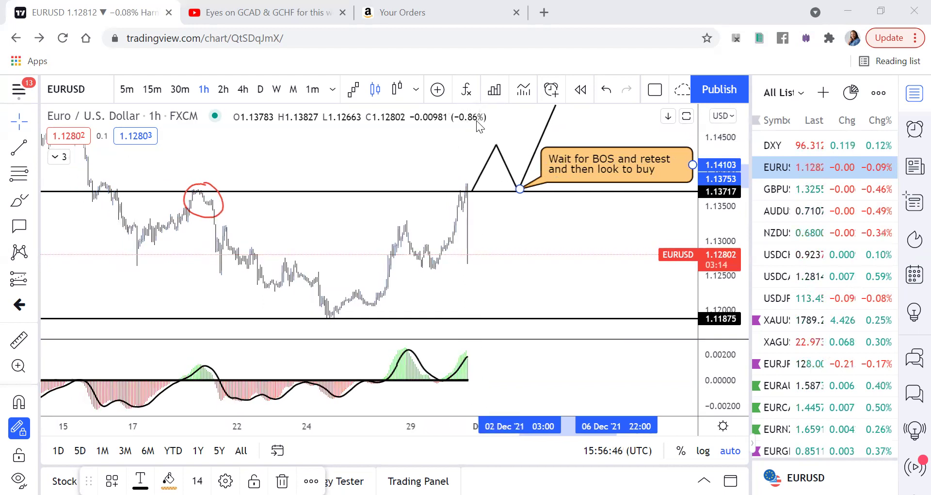
pyautogui.scroll(1, 510, 188)
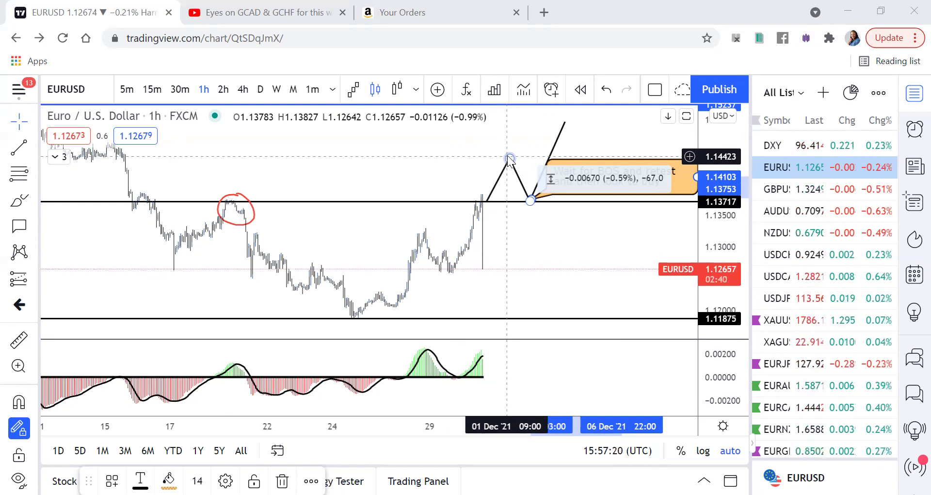
pyautogui.moveTo(510, 159); pyautogui.dragTo(509, 159)
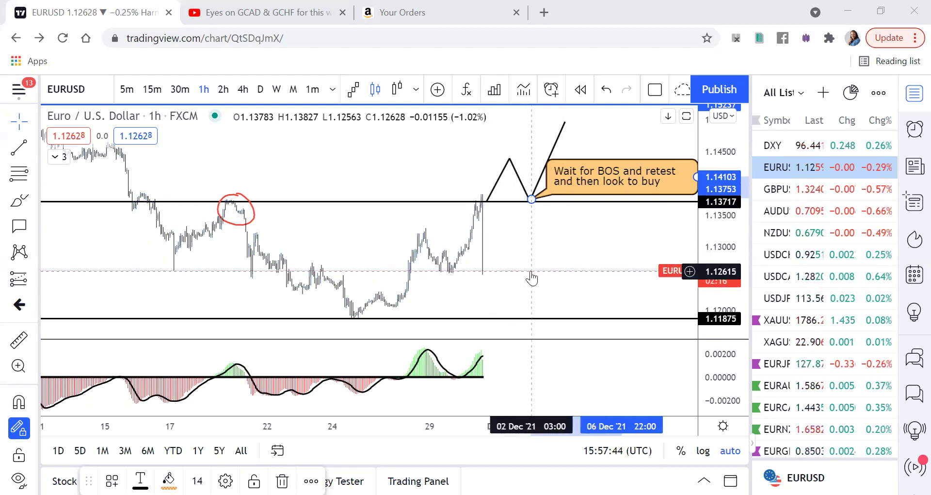
pyautogui.hscroll(3, 532, 278)
pyautogui.moveTo(477, 145); pyautogui.dragTo(477, 148)
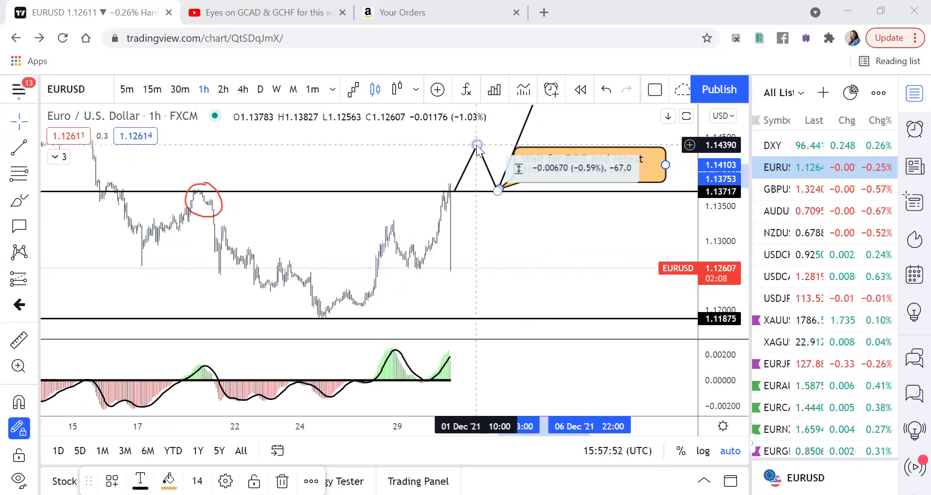
pyautogui.moveTo(477, 149); pyautogui.dragTo(478, 145)
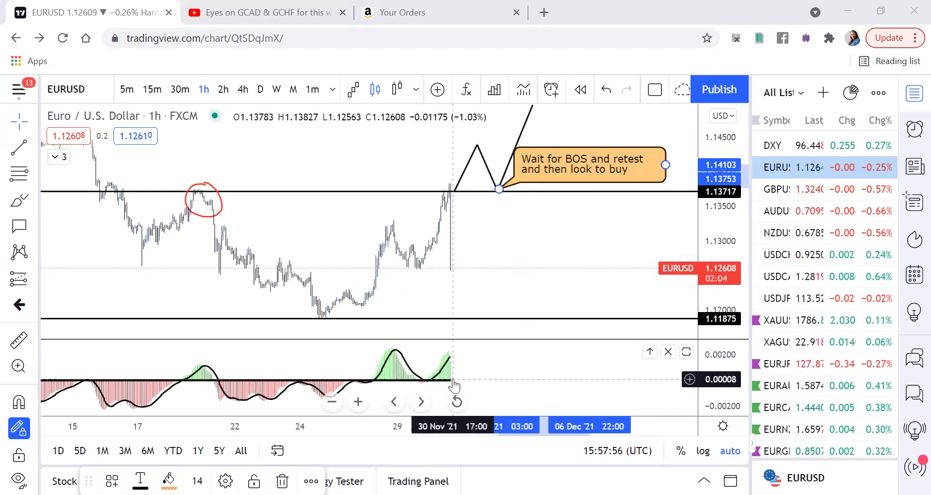
pyautogui.moveTo(455, 190); pyautogui.dragTo(456, 190)
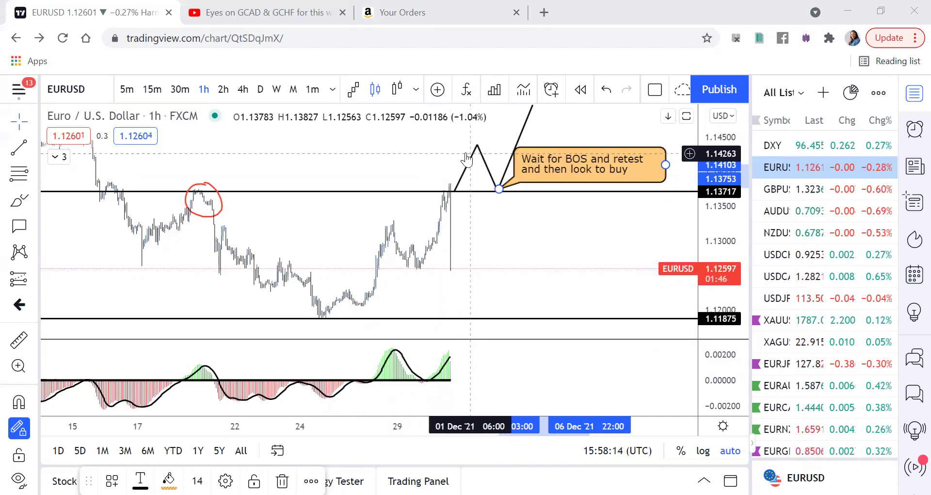
# Draw a falling red Brush stroke on the momentum indicator from its latest peak down to below the zero line.
pyautogui.click(17, 200)
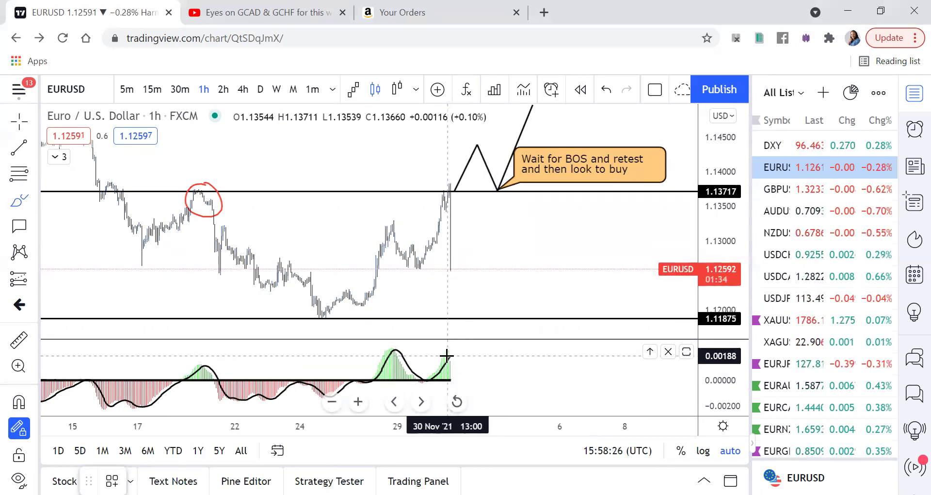
pyautogui.moveTo(450, 356); pyautogui.dragTo(488, 393)
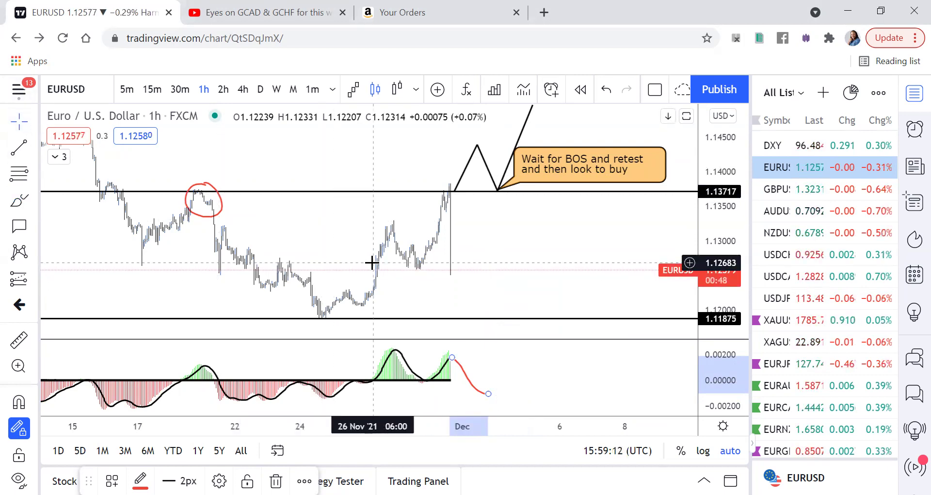
pyautogui.scroll(4, 371, 262)
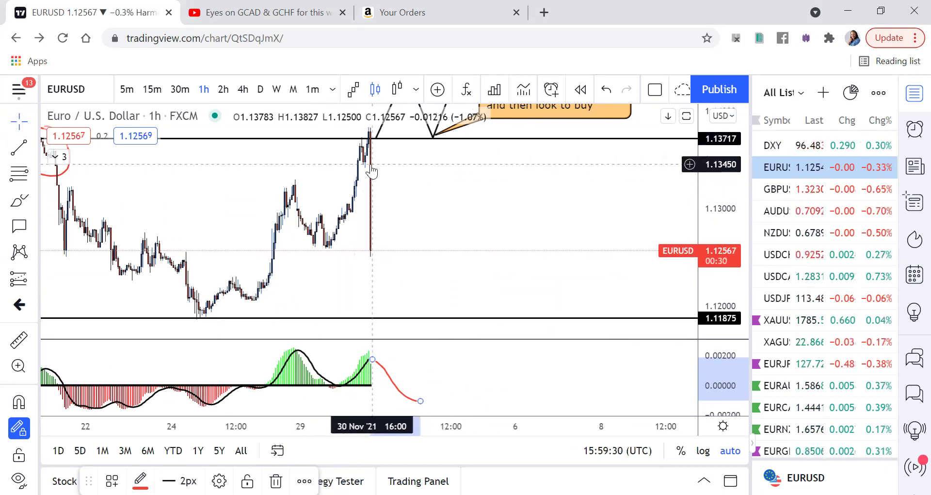
pyautogui.scroll(-1, 395, 171)
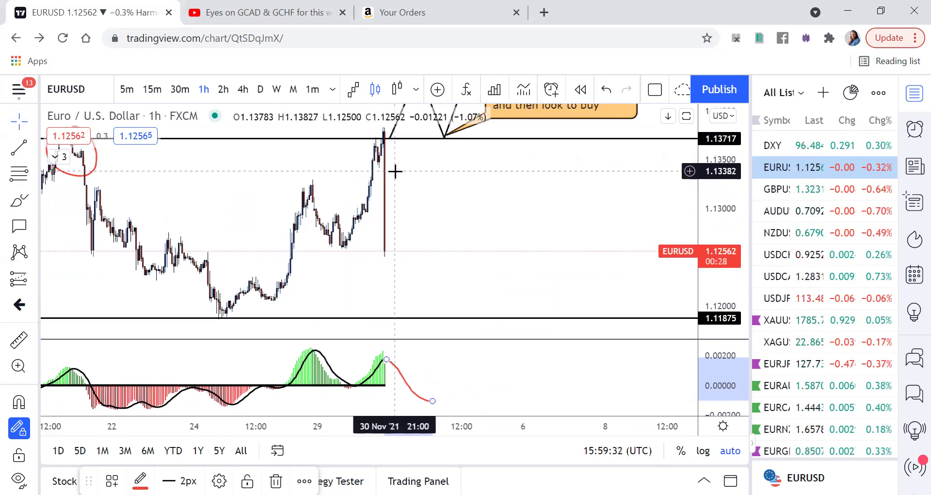
pyautogui.scroll(-3, 395, 171)
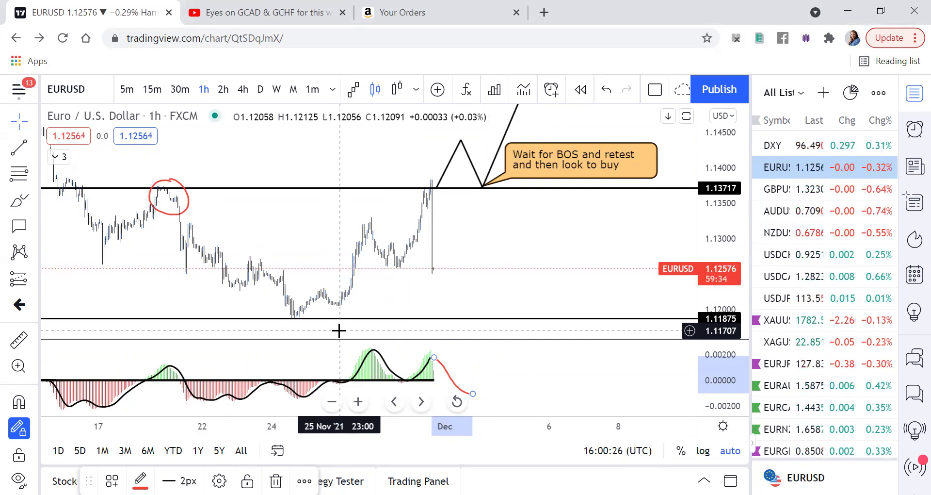
# Switch the chart to the 15-minute timeframe and place a horizontal line at 1.12294 on the 25 November high.
pyautogui.click(152, 90)
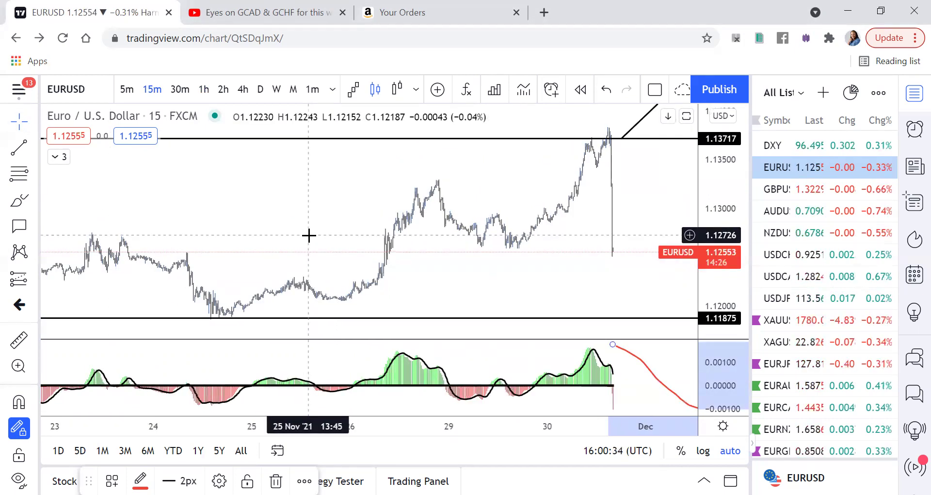
pyautogui.scroll(-3, 309, 235)
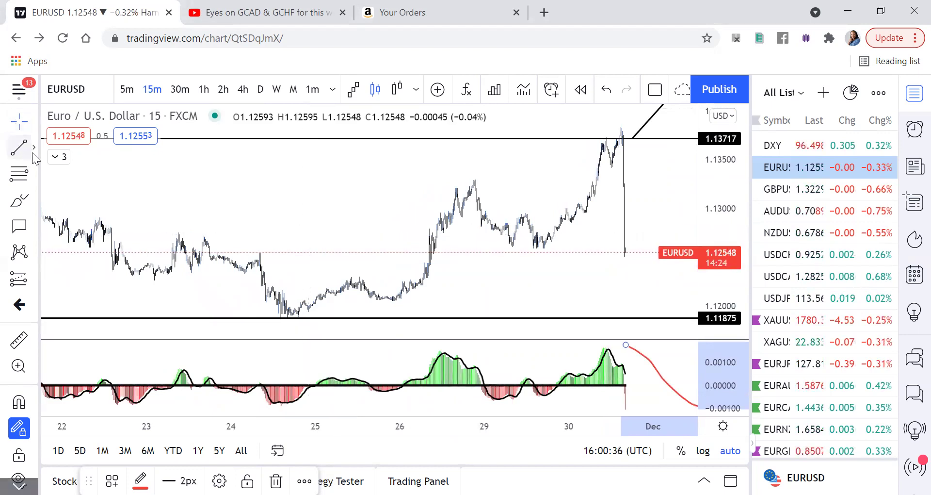
pyautogui.click(33, 147)
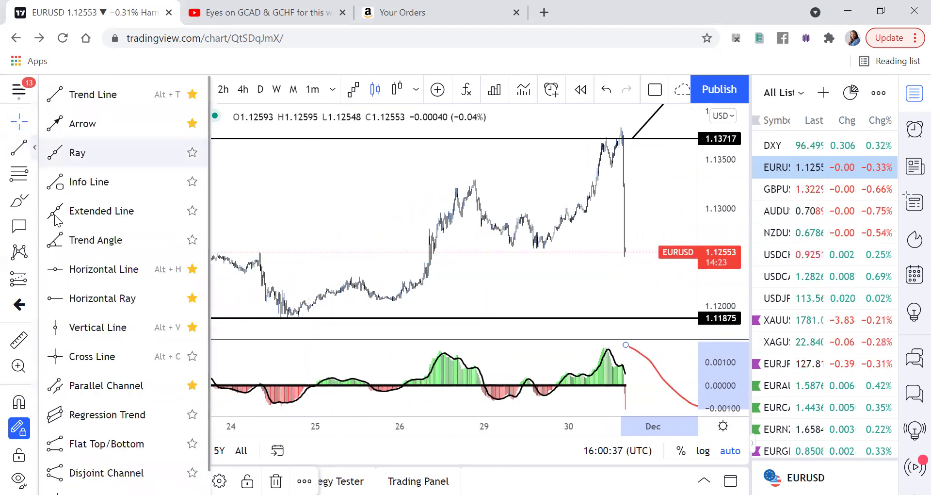
pyautogui.click(76, 275)
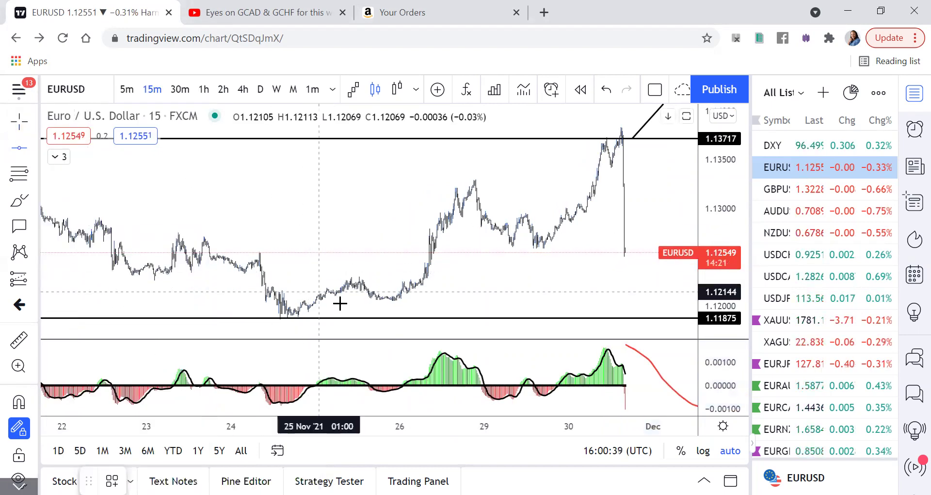
pyautogui.click(353, 277)
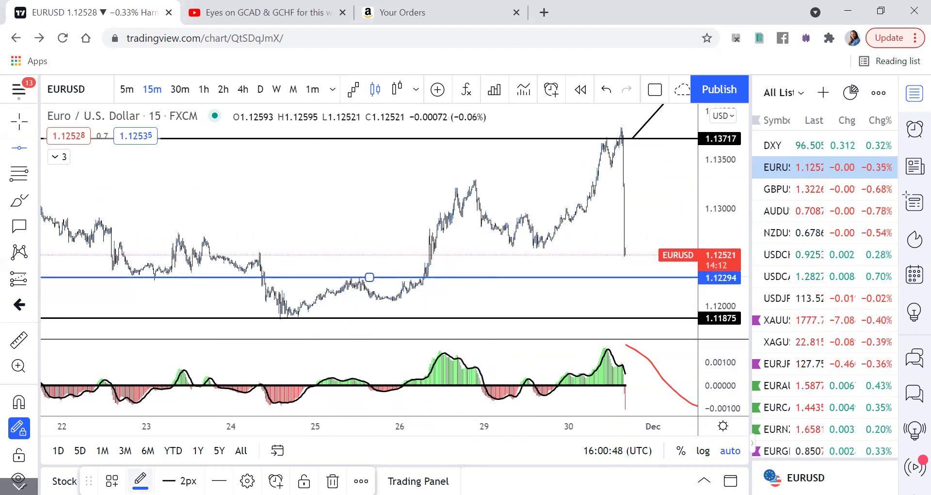
# Colour the 1.12294 line orange and add matching horizontal lines at 1.12040 and 1.13278.
pyautogui.click(141, 480)
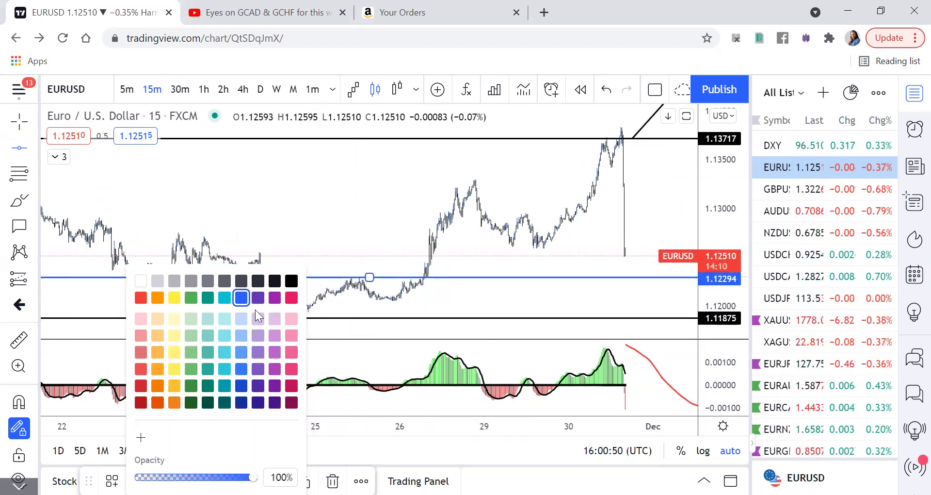
pyautogui.click(158, 297)
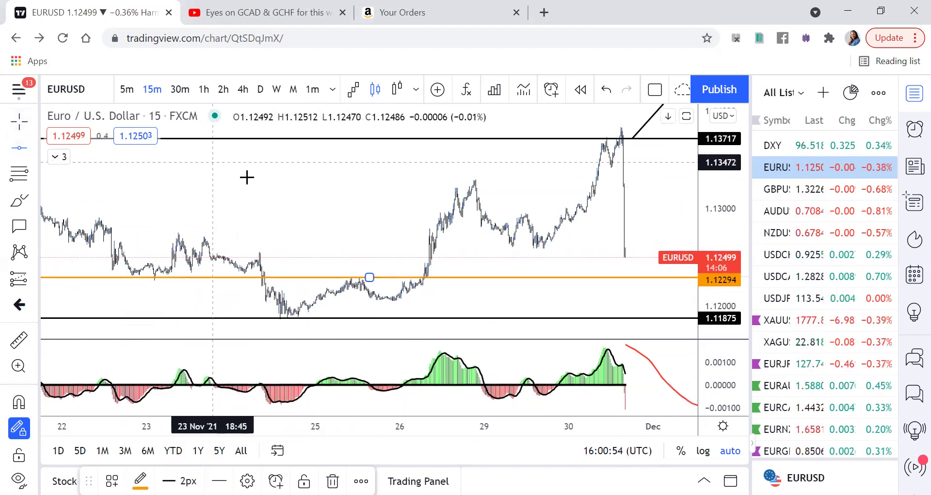
pyautogui.click(391, 301)
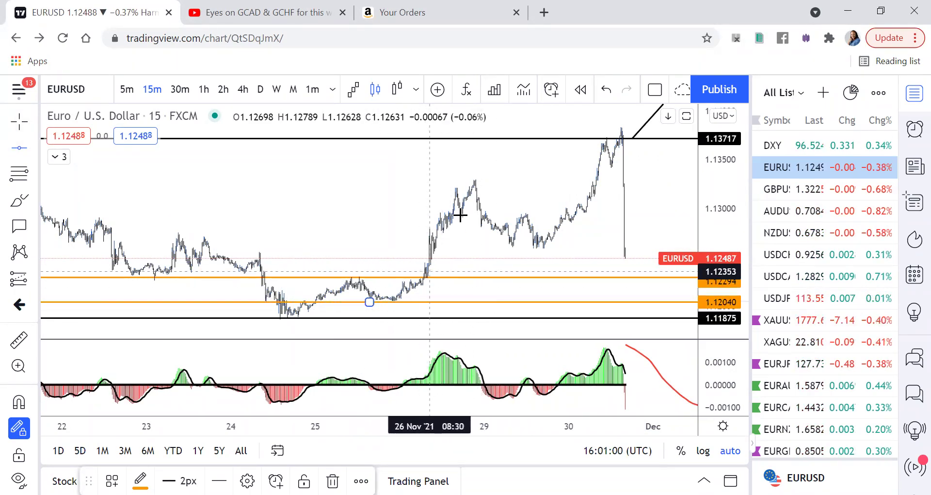
pyautogui.click(467, 181)
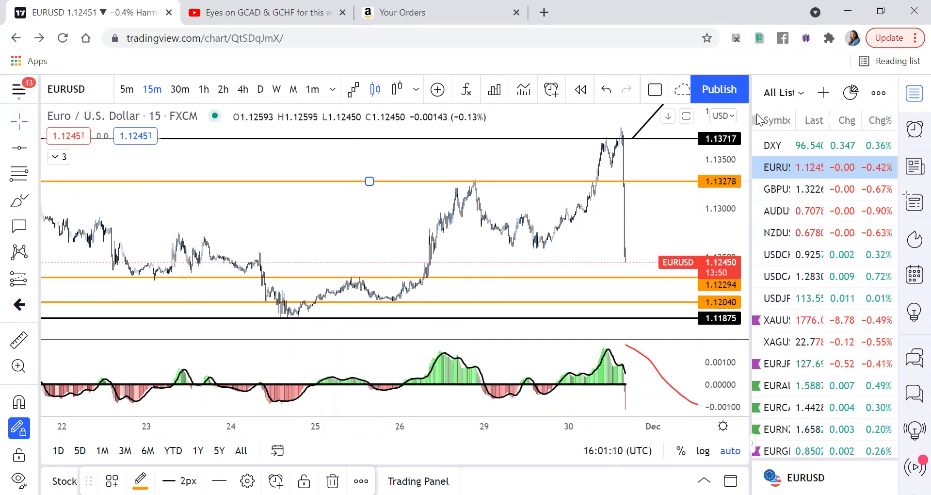
pyautogui.click(581, 90)
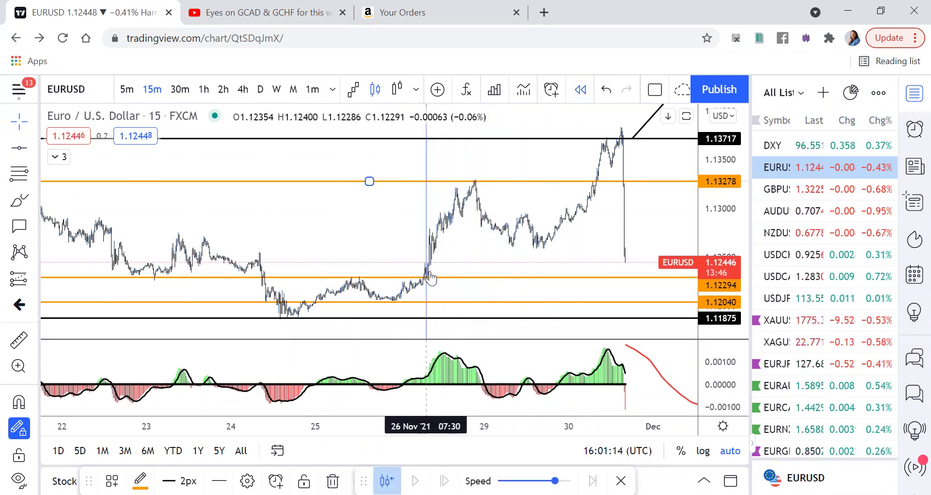
pyautogui.click(34, 121)
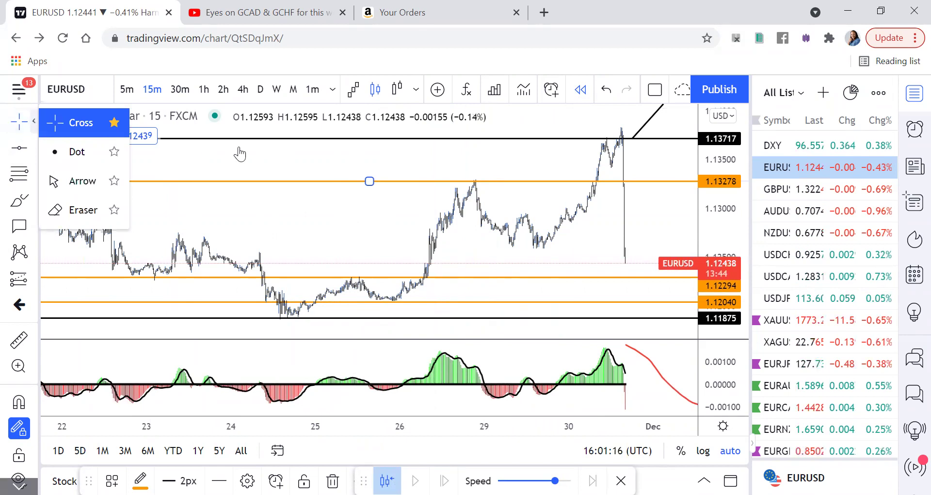
pyautogui.click(206, 179)
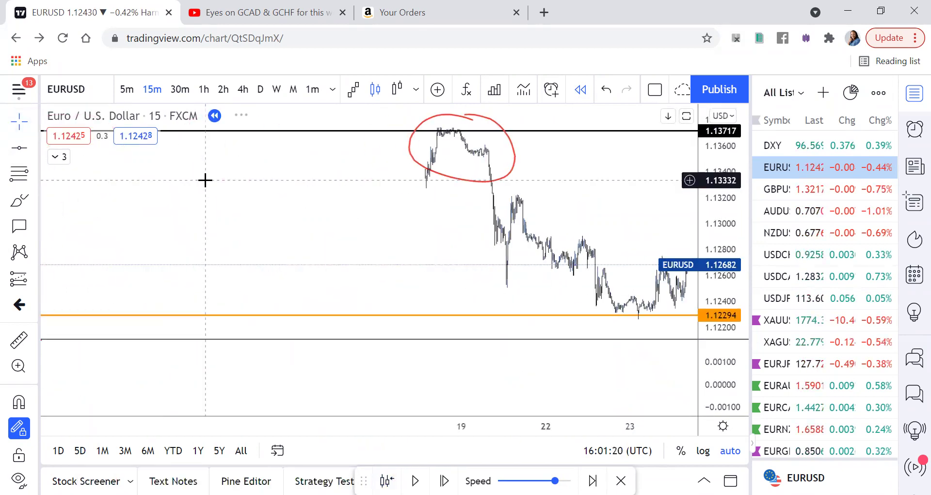
pyautogui.scroll(-3, 206, 180)
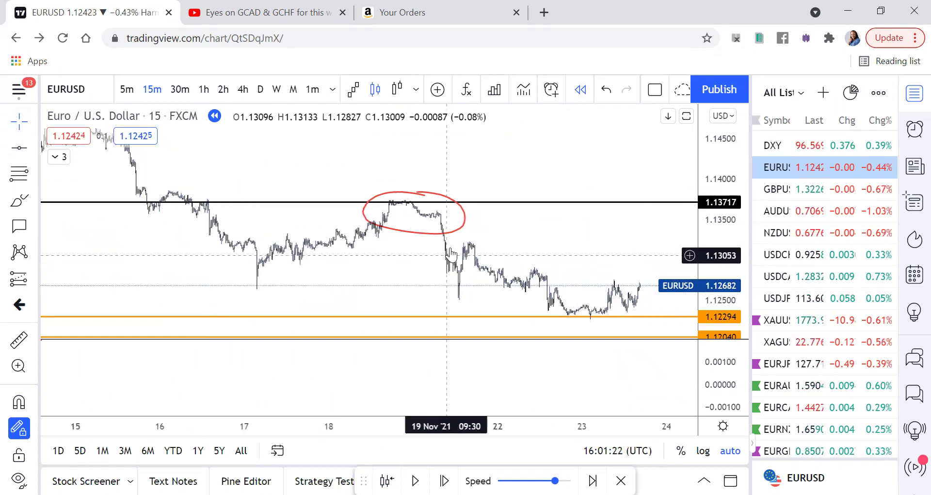
pyautogui.click(606, 90)
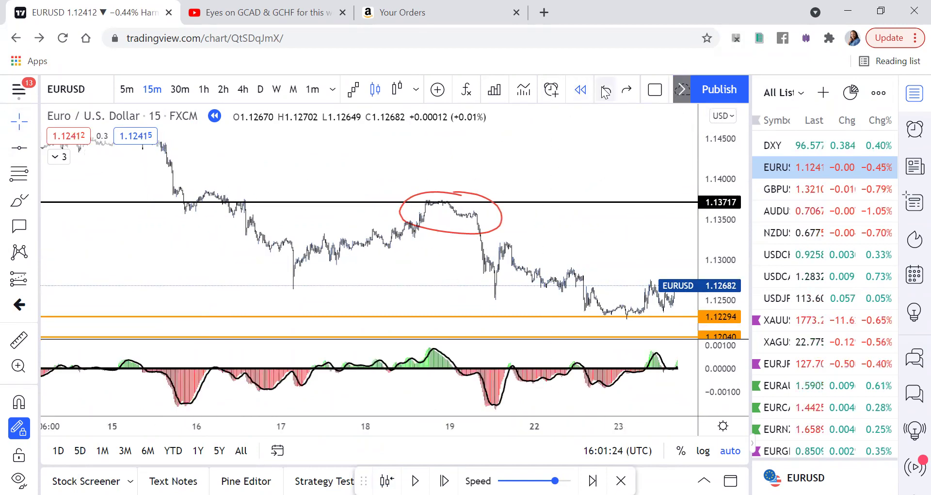
pyautogui.click(606, 90)
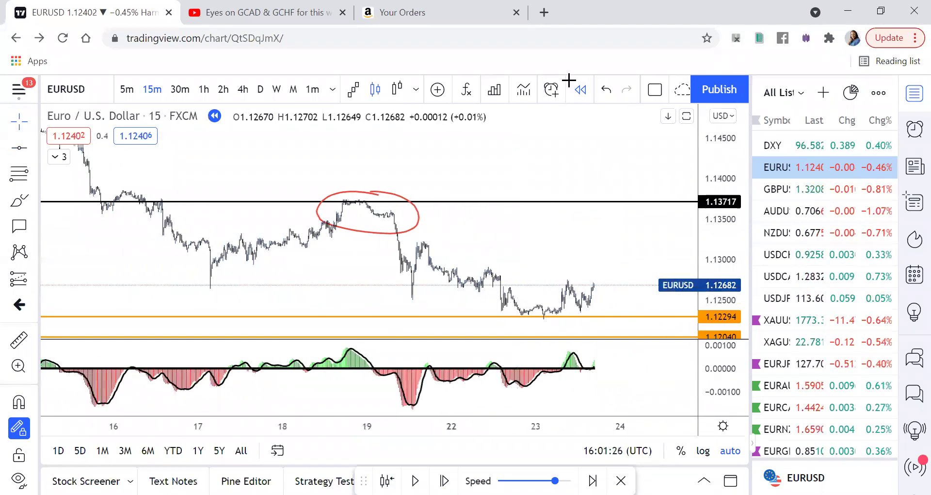
pyautogui.click(606, 90)
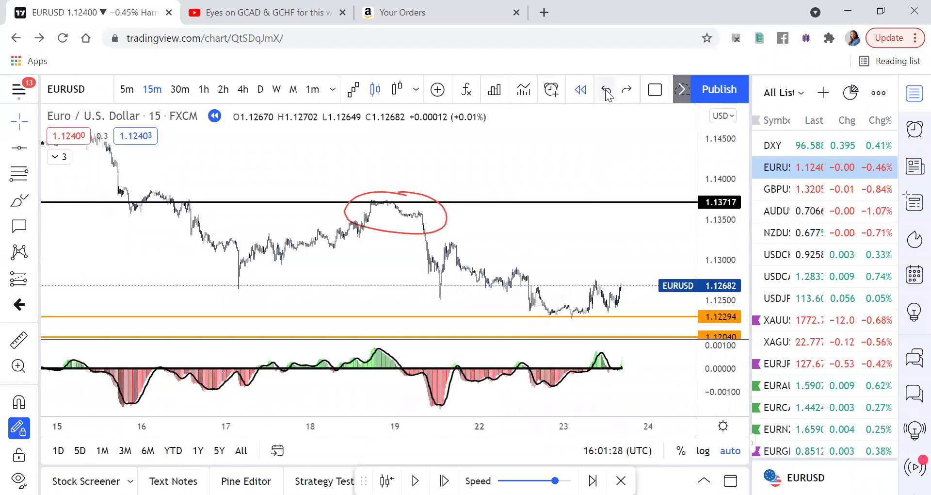
pyautogui.click(606, 90)
pyautogui.click(606, 90)
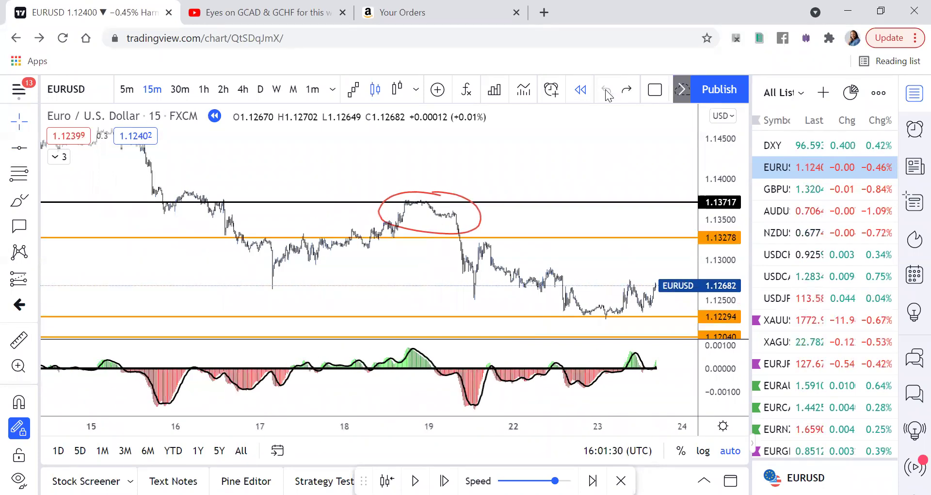
pyautogui.hscroll(10, 474, 305)
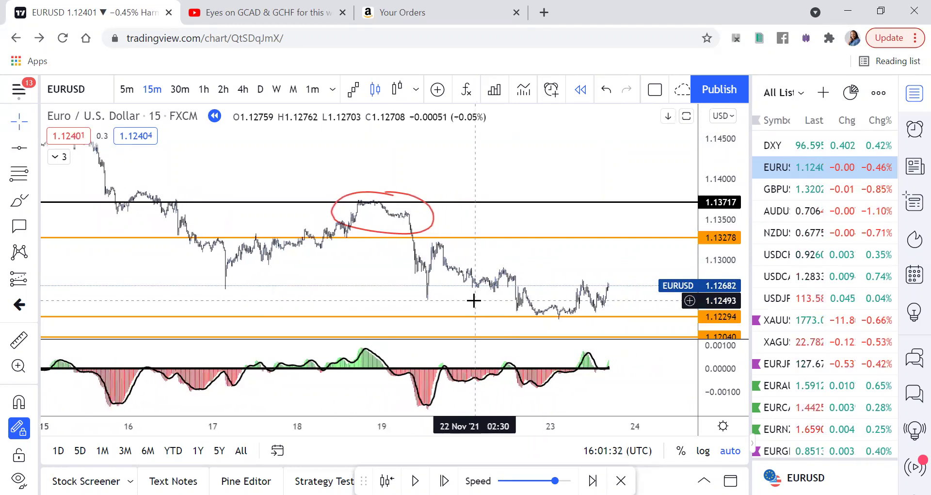
pyautogui.hscroll(-10, 475, 306)
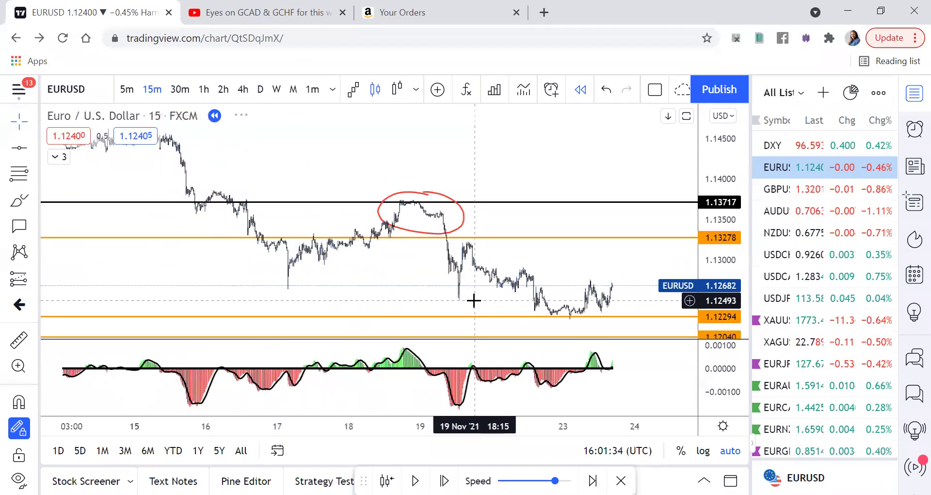
pyautogui.hscroll(-10, 474, 301)
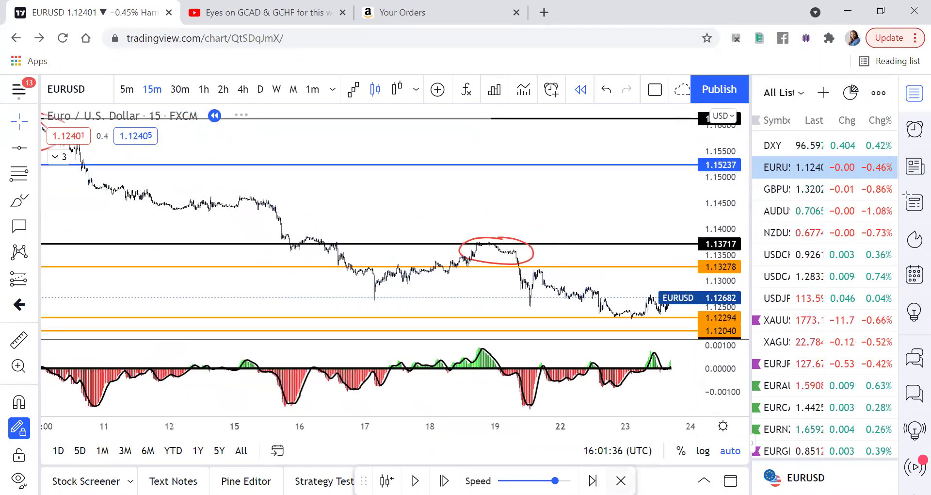
pyautogui.click(621, 480)
pyautogui.click(591, 329)
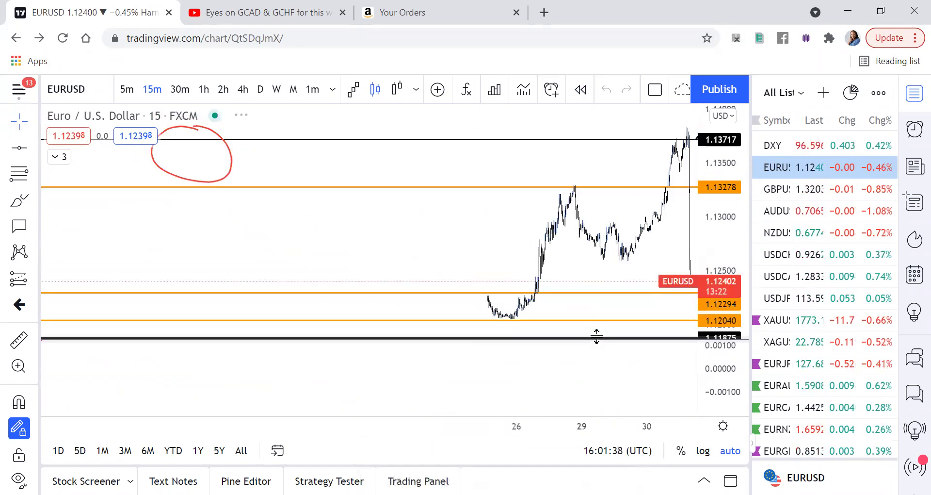
# Start a bar replay from the morning of 26 November, where price reaches the 1.12294 line, keeping the Cross cursor.
pyautogui.hscroll(3, 478, 248)
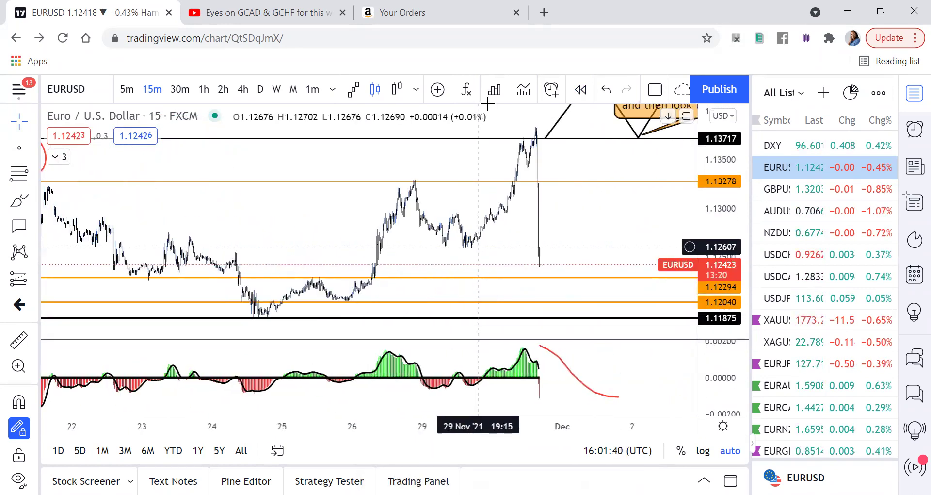
pyautogui.click(581, 89)
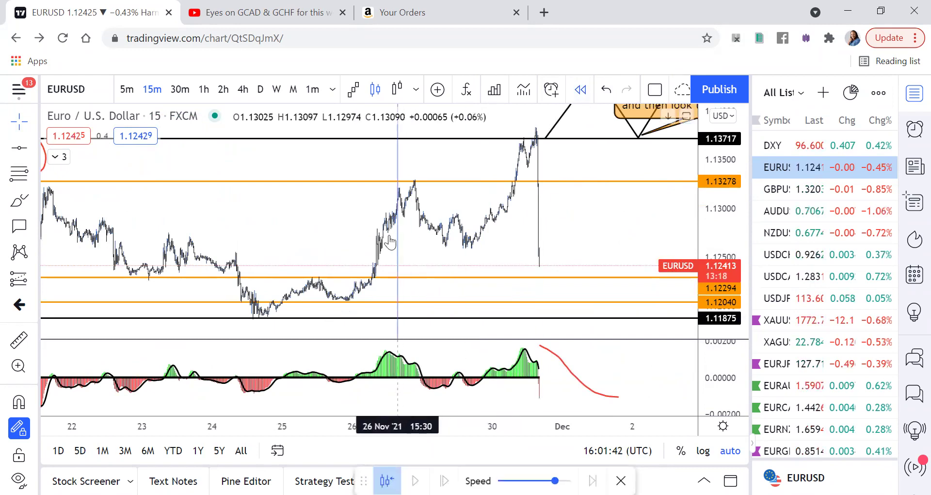
pyautogui.click(373, 284)
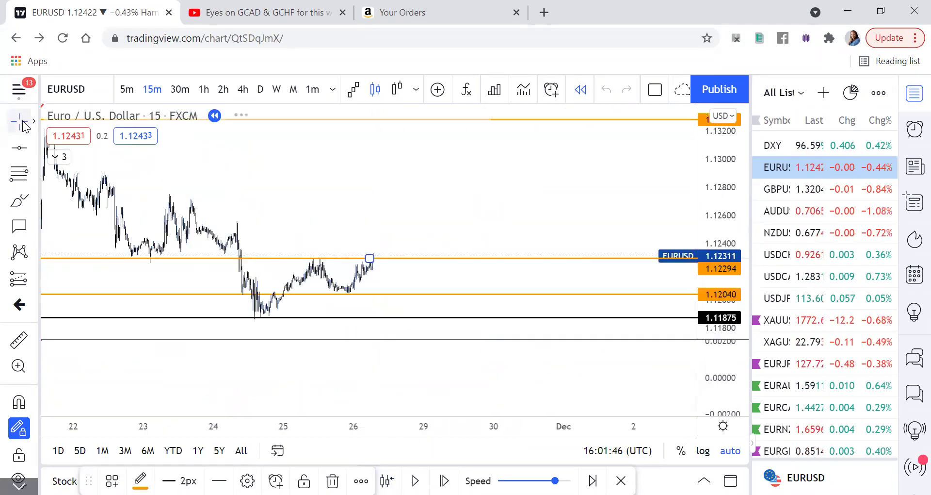
pyautogui.click(34, 121)
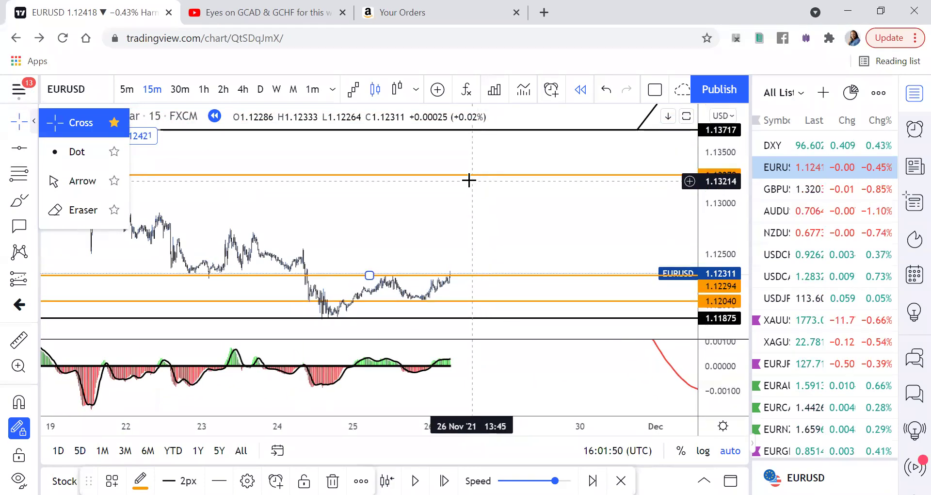
pyautogui.click(64, 127)
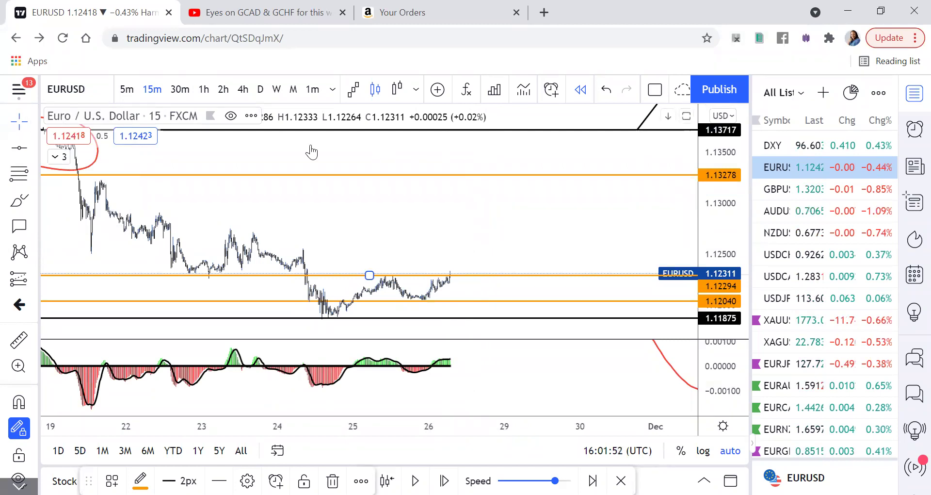
# Delete the horizontal line at 1.13278 and circle the 25 November high on the 1.12294 line with a red Brush stroke.
pyautogui.click(370, 175)
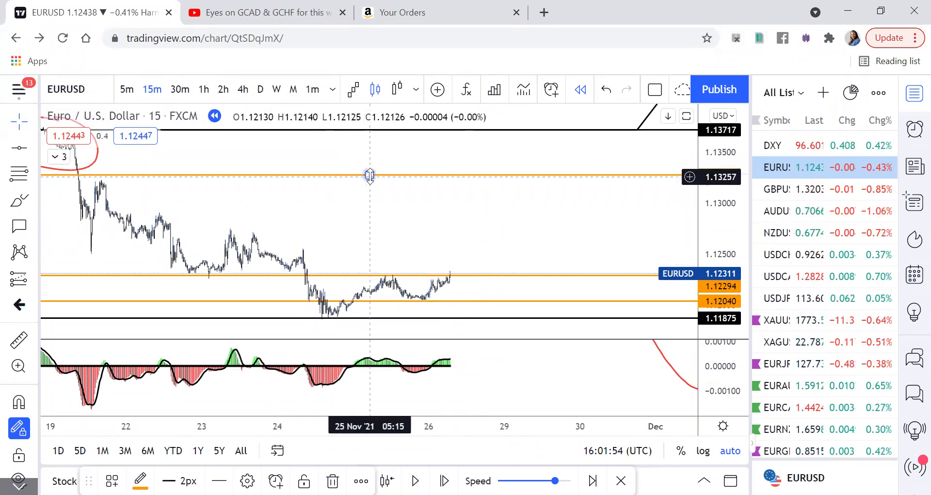
pyautogui.press('Delete')
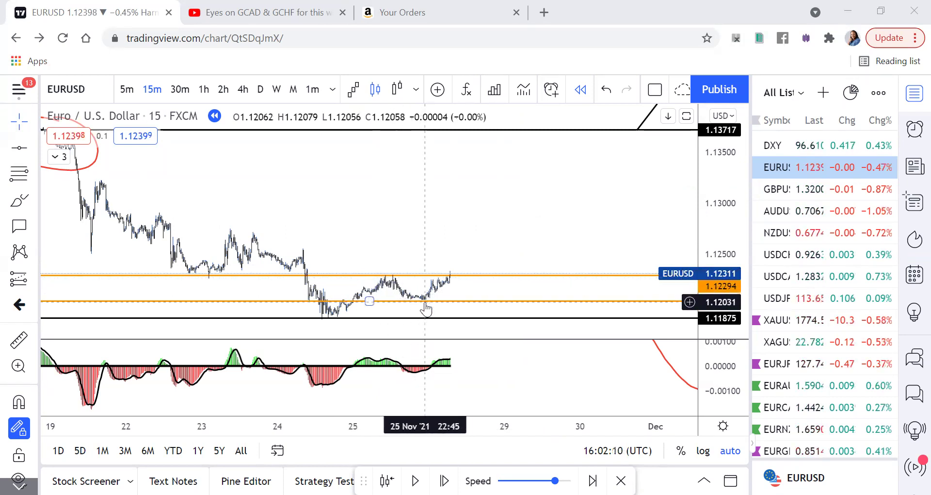
pyautogui.click(21, 199)
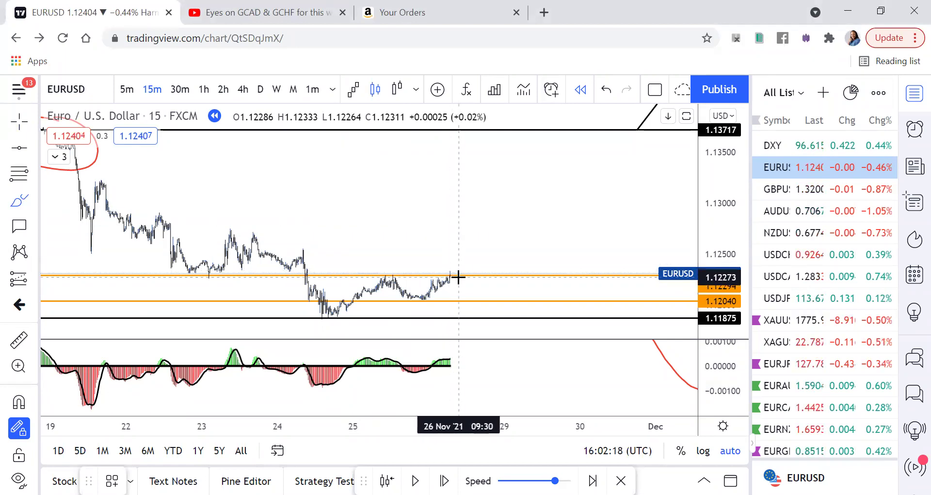
pyautogui.click(397, 273)
pyautogui.moveTo(397, 272)
pyautogui.mouseDown()
pyautogui.moveTo(370, 274)
pyautogui.moveTo(386, 289)
pyautogui.moveTo(393, 268)
pyautogui.mouseUp()
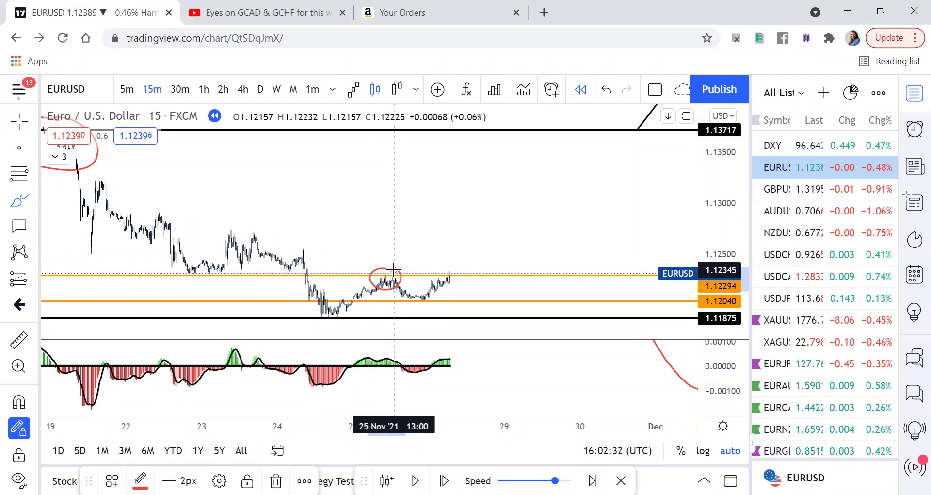
pyautogui.click(19, 126)
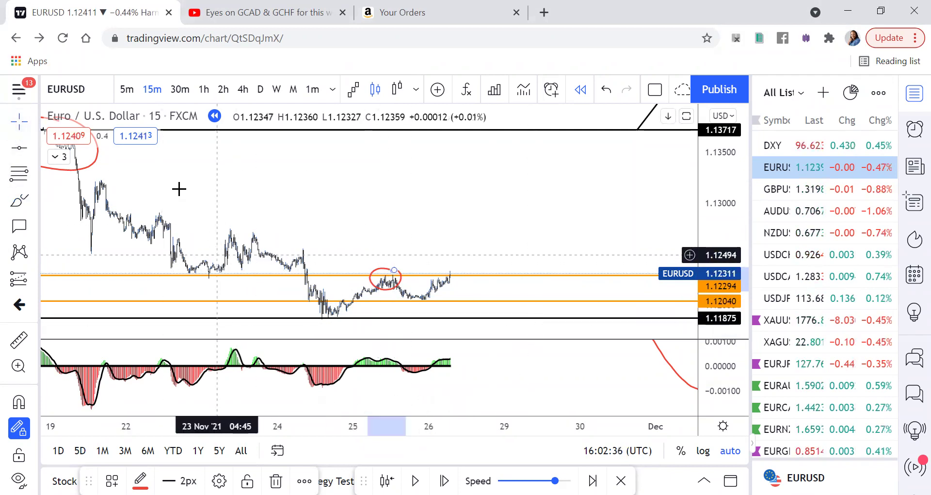
pyautogui.click(19, 201)
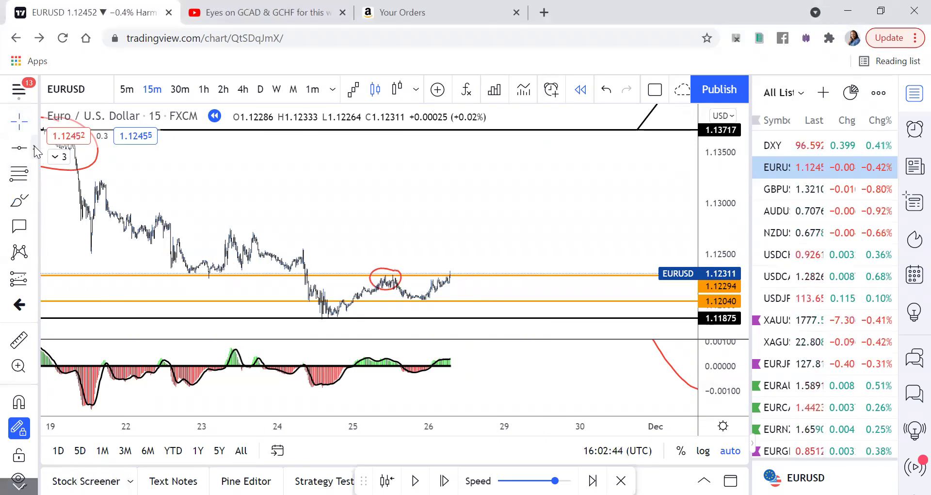
# Draw a trend-line zigzag from the latest candle up to about 1.12723, down to 1.12288 and up to 1.13656.
pyautogui.click(35, 147)
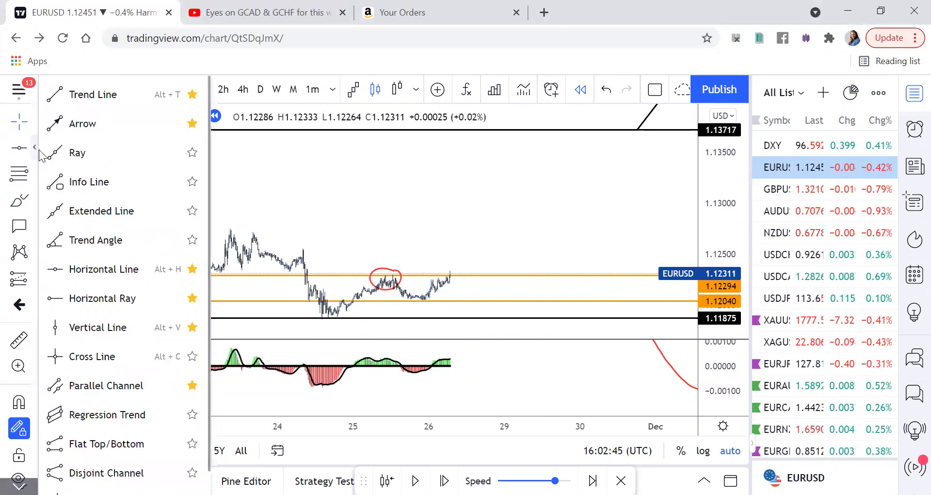
pyautogui.click(142, 99)
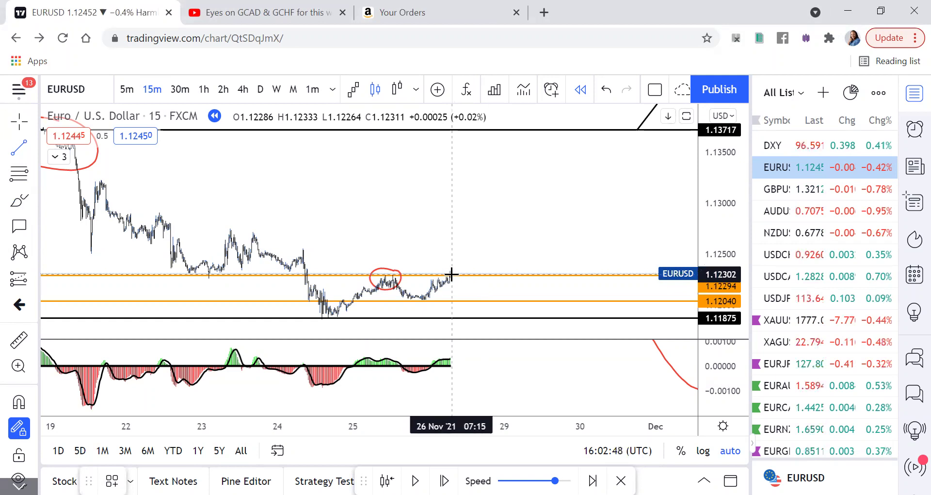
pyautogui.click(451, 274)
pyautogui.click(468, 231)
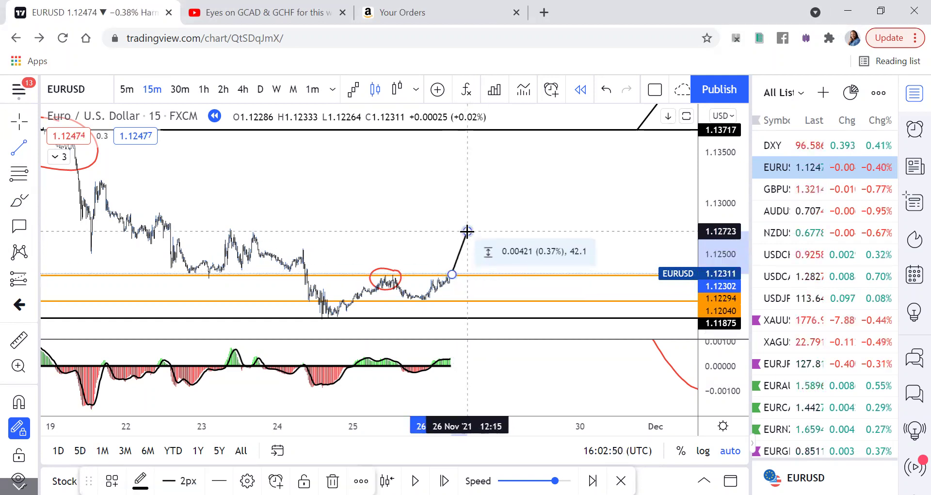
pyautogui.click(494, 275)
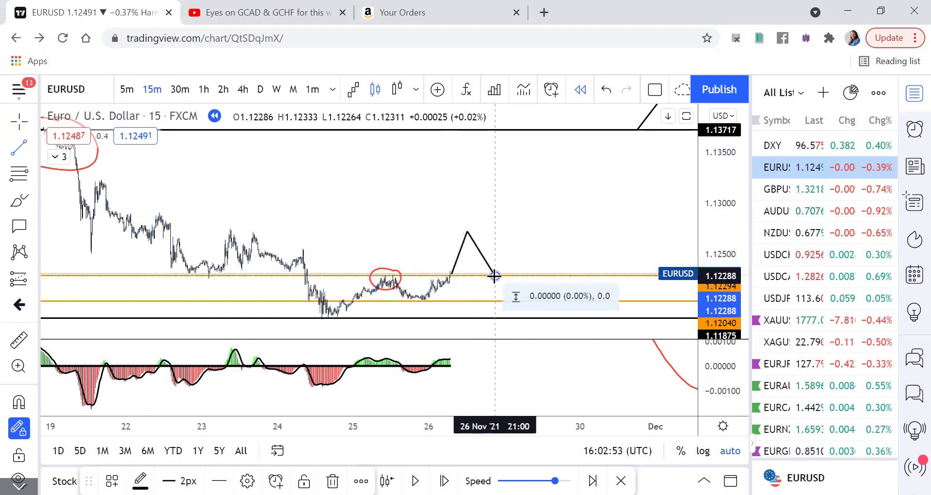
pyautogui.doubleClick(564, 137)
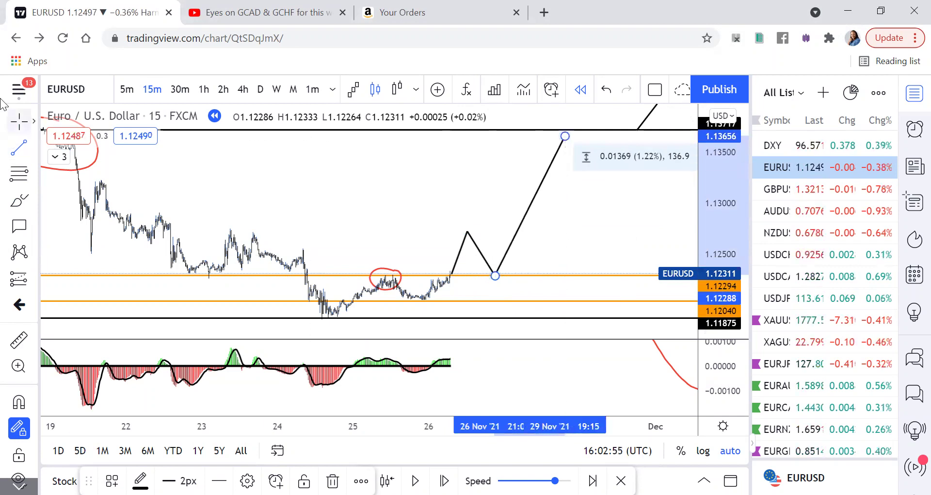
pyautogui.click(19, 123)
# Replay a few candles, pause, and examine closely how price behaves around the 1.12294 line.
pyautogui.click(415, 480)
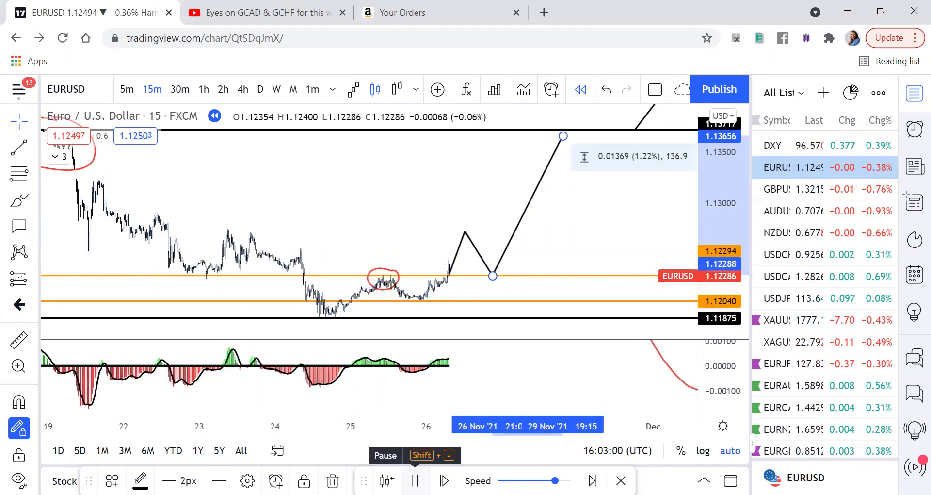
pyautogui.click(415, 480)
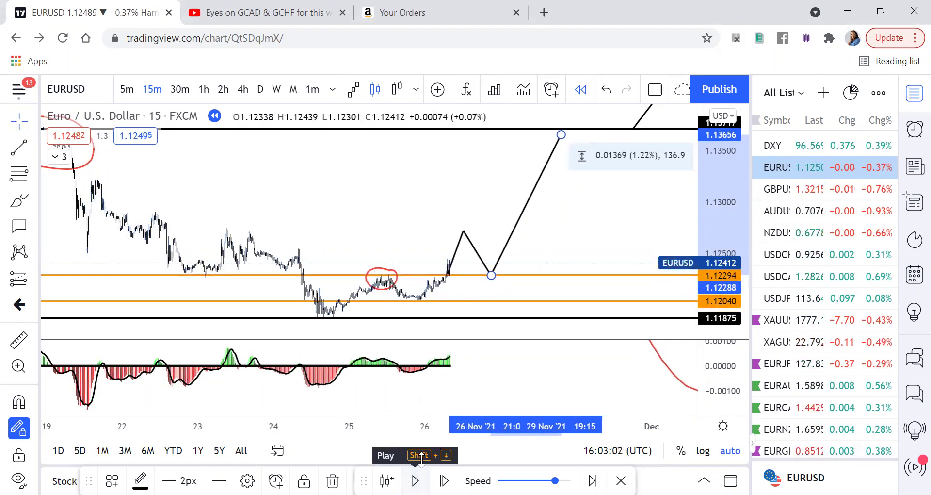
pyautogui.scroll(2, 450, 304)
pyautogui.scroll(3, 450, 304)
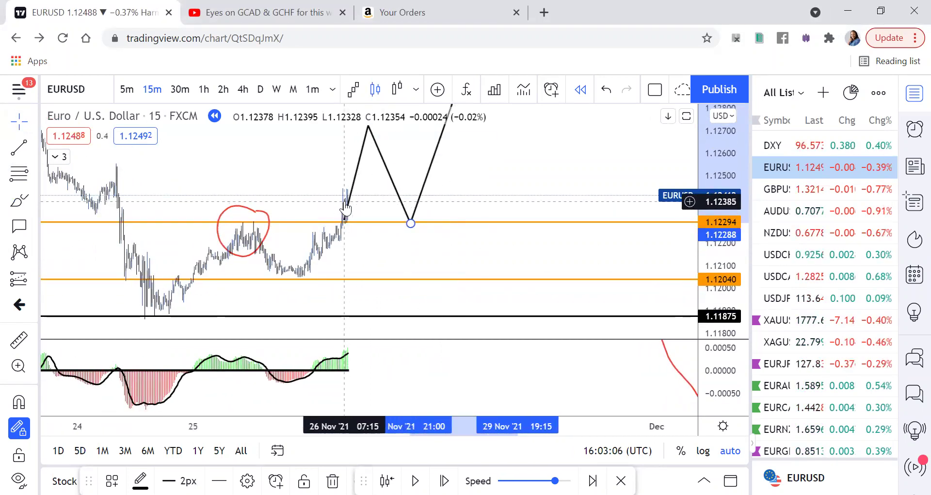
pyautogui.scroll(3, 345, 208)
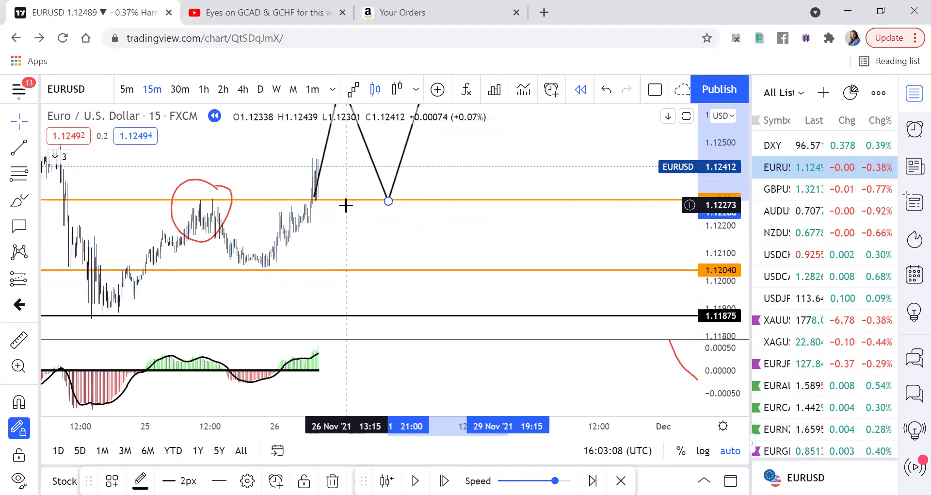
pyautogui.scroll(2, 347, 211)
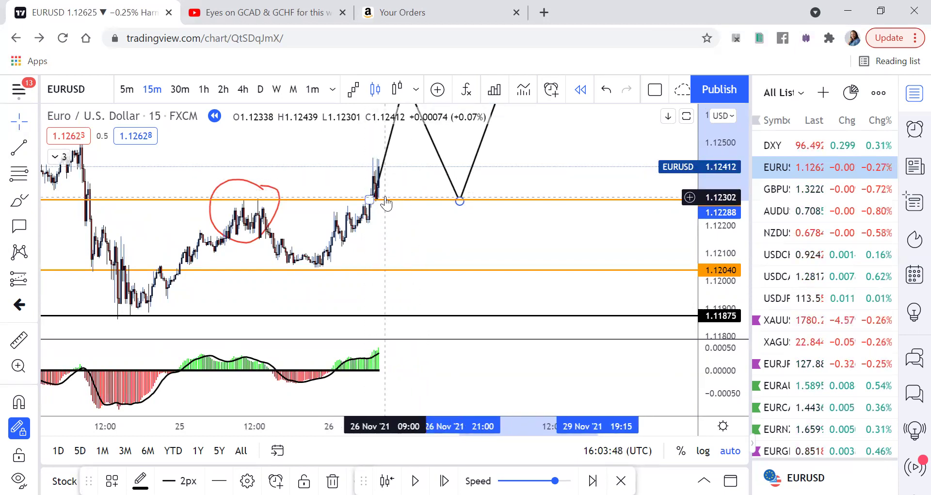
pyautogui.scroll(-2, 386, 203)
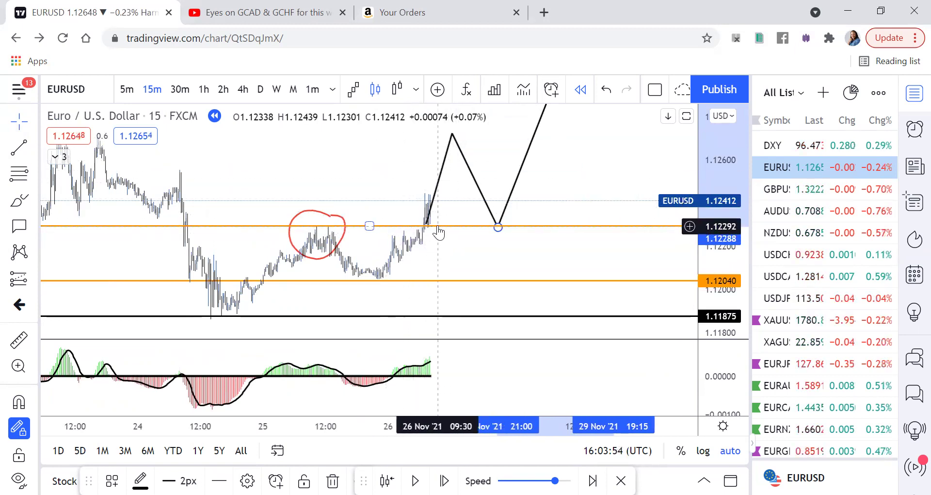
# Run the replay onward in two stretches, pausing after each to review the rally above the 1.12294 line.
pyautogui.click(415, 480)
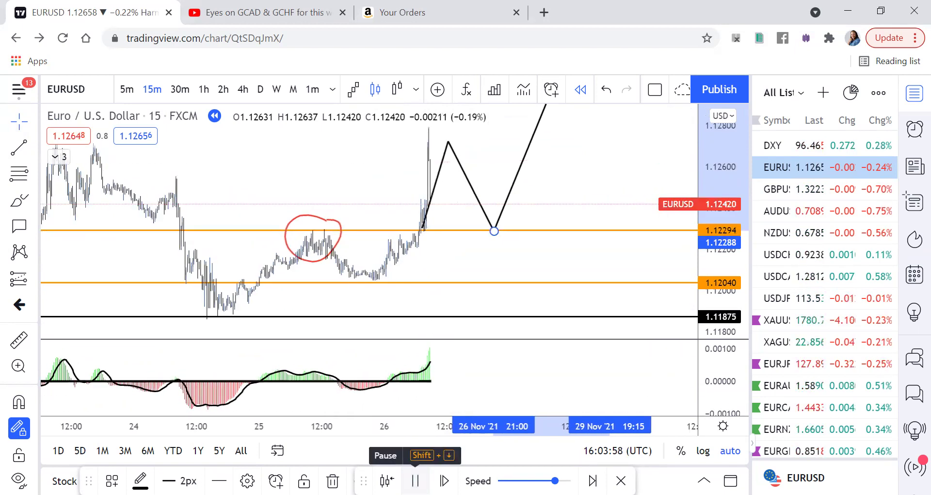
pyautogui.click(415, 480)
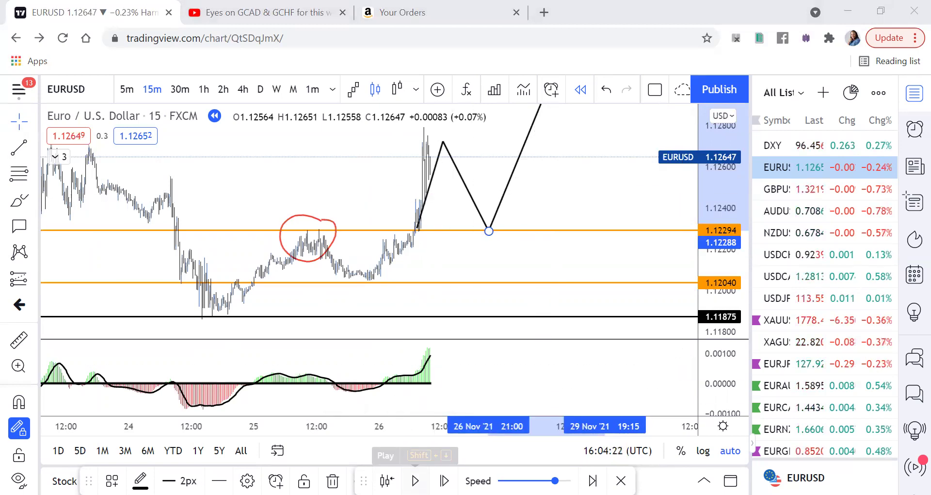
pyautogui.click(415, 480)
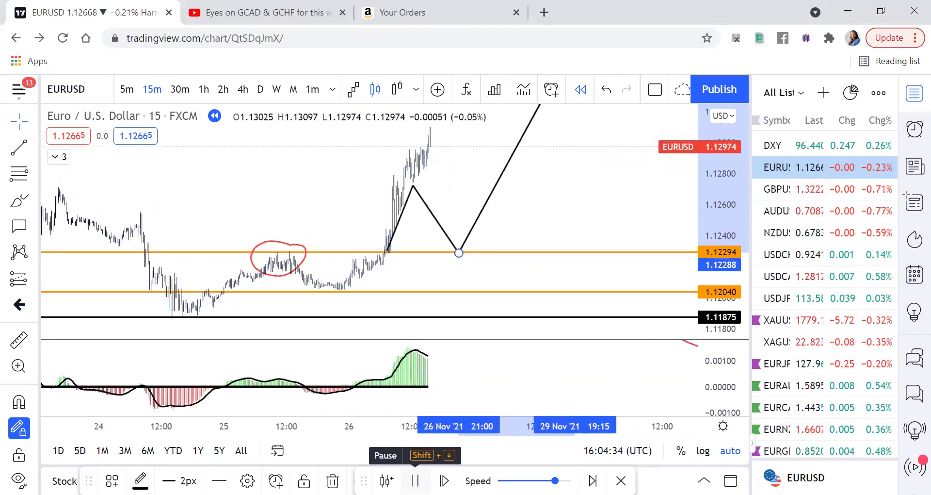
pyautogui.click(415, 480)
# Add a callout pointing at the zigzag's retest low, reading "Wait for BOS and retest and then look to buy".
pyautogui.click(17, 227)
pyautogui.moveTo(457, 256)
pyautogui.mouseDown()
pyautogui.moveTo(624, 196)
pyautogui.moveTo(597, 206)
pyautogui.moveTo(589, 222)
pyautogui.mouseUp()
pyautogui.write('Wait')
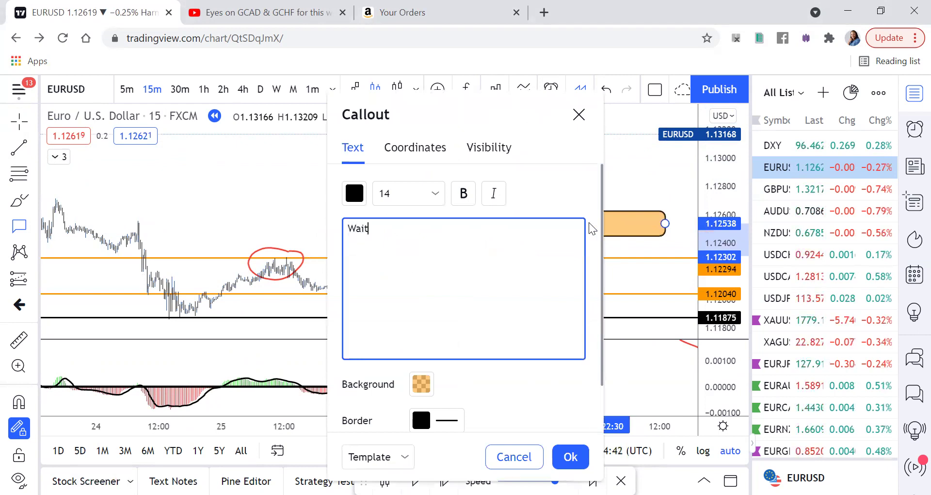
pyautogui.write(' for BOS and ')
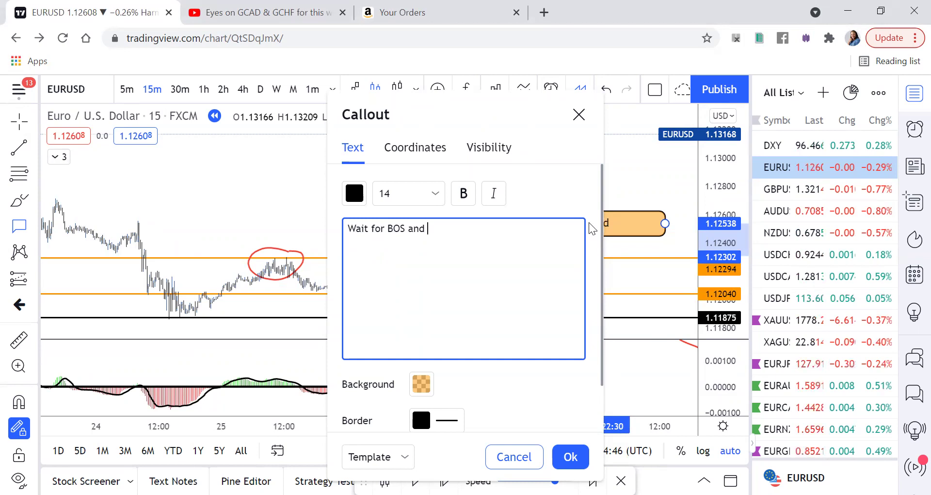
pyautogui.write('retest and th')
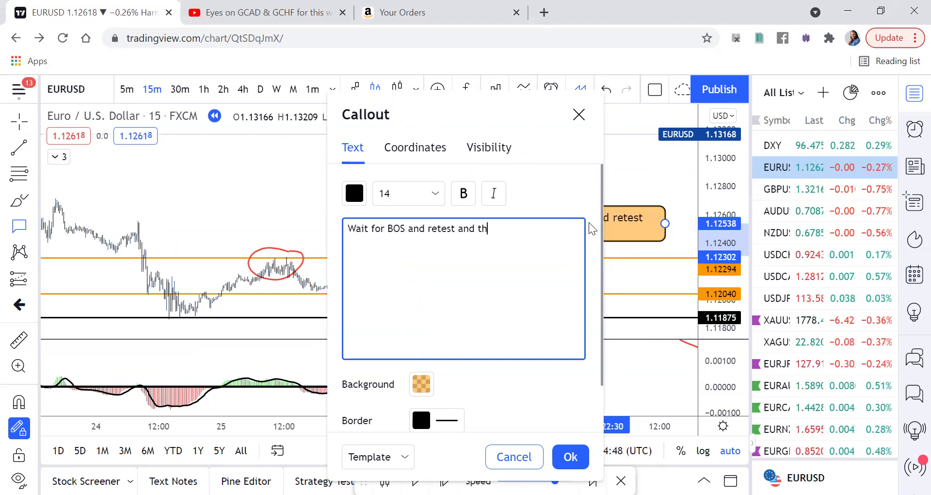
pyautogui.write('en look to buy')
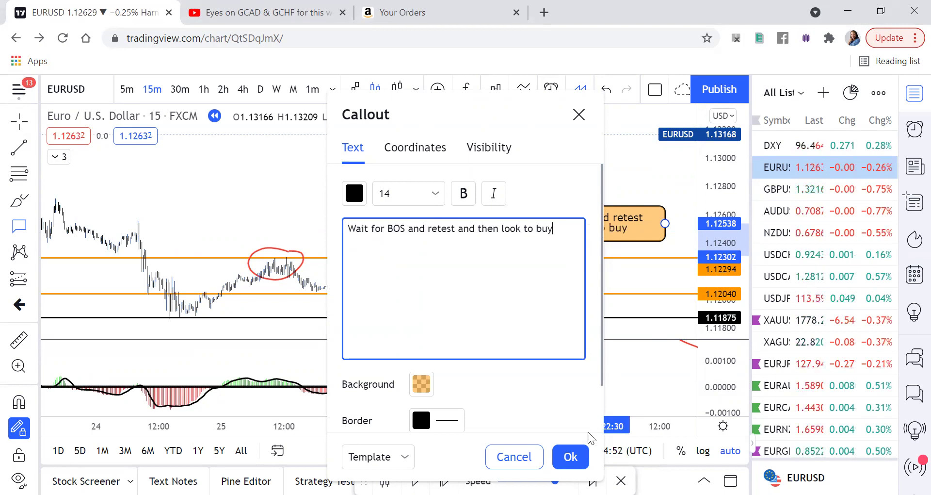
pyautogui.click(569, 456)
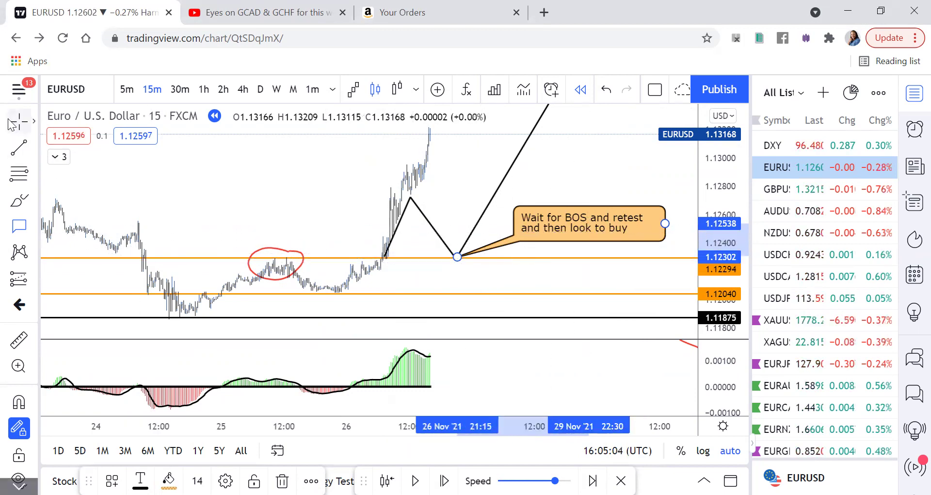
# Play the replay through to the live candle, pausing once after the pullback, and close bar replay.
pyautogui.click(415, 480)
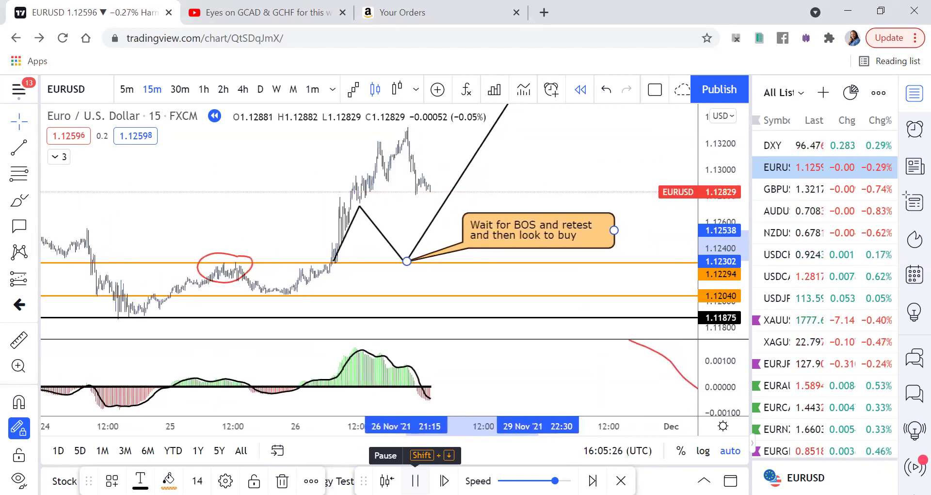
pyautogui.click(416, 480)
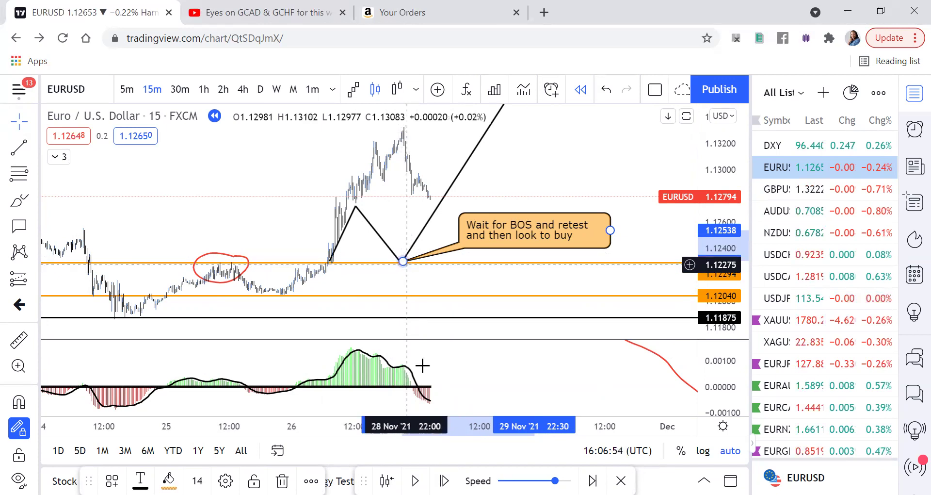
pyautogui.hotkey('shift', 'Down')
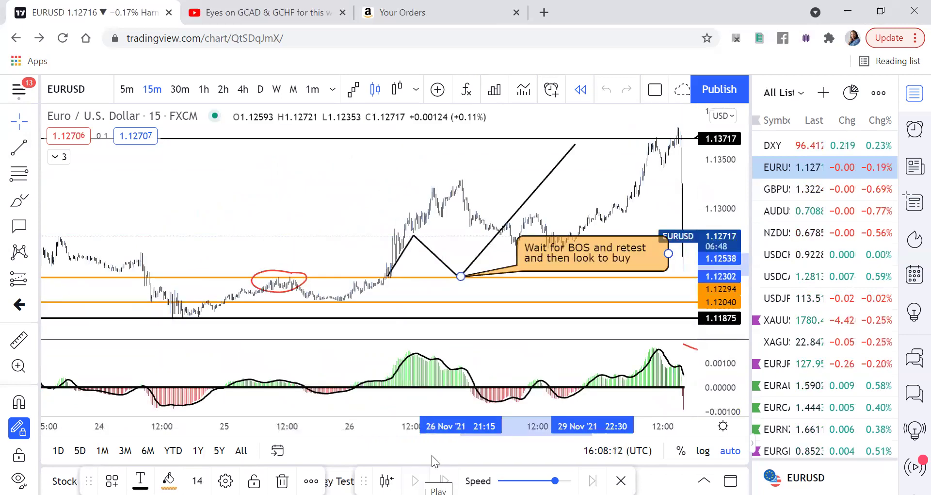
pyautogui.click(621, 480)
# Move the callout's text box down onto the 1.12294 line, clear of the candles, and deselect it.
pyautogui.hscroll(5, 405, 273)
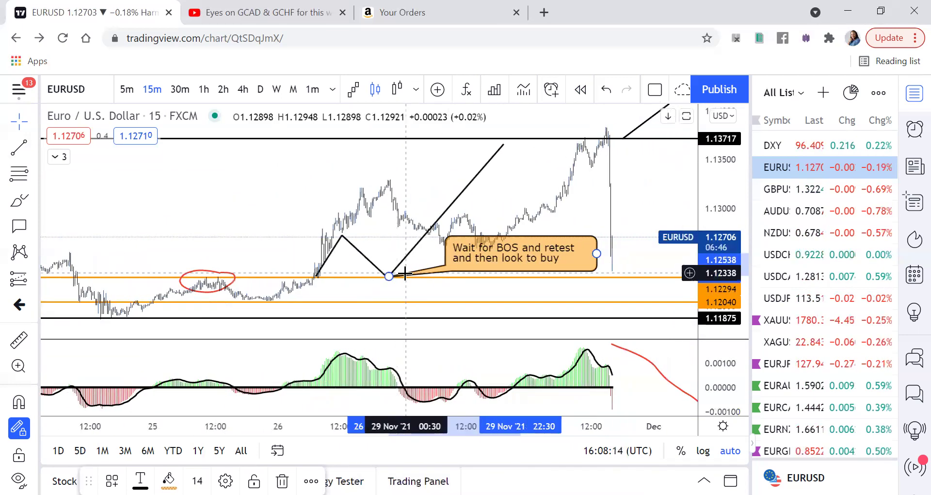
pyautogui.moveTo(433, 251); pyautogui.dragTo(433, 273)
pyautogui.click(611, 211)
pyautogui.hscroll(1, 611, 212)
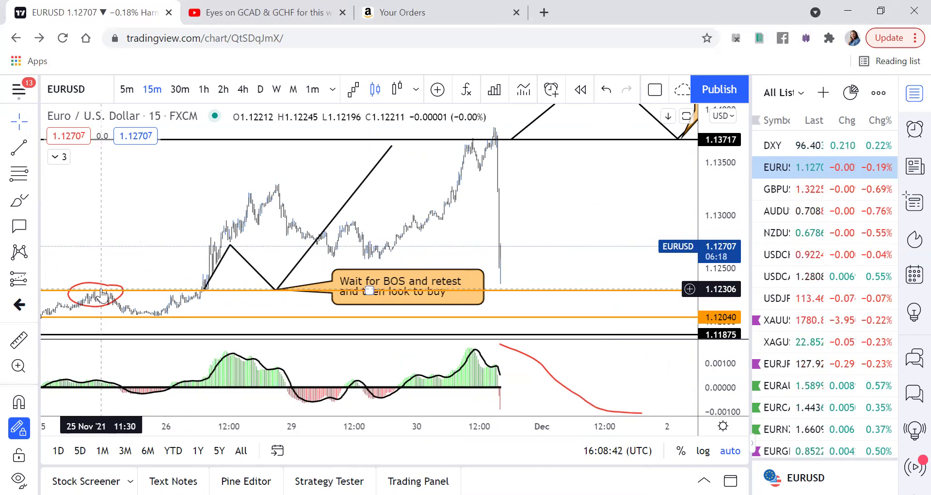
pyautogui.click(203, 290)
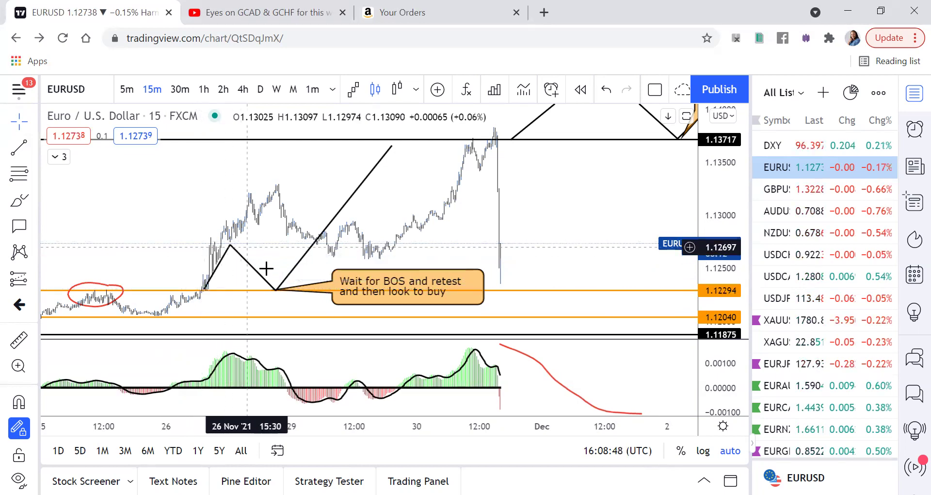
pyautogui.click(276, 289)
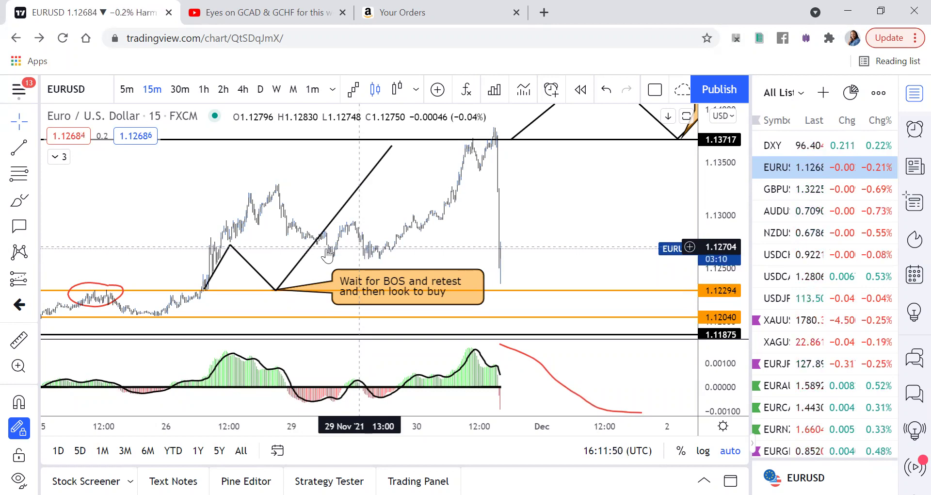
pyautogui.click(287, 291)
pyautogui.click(412, 162)
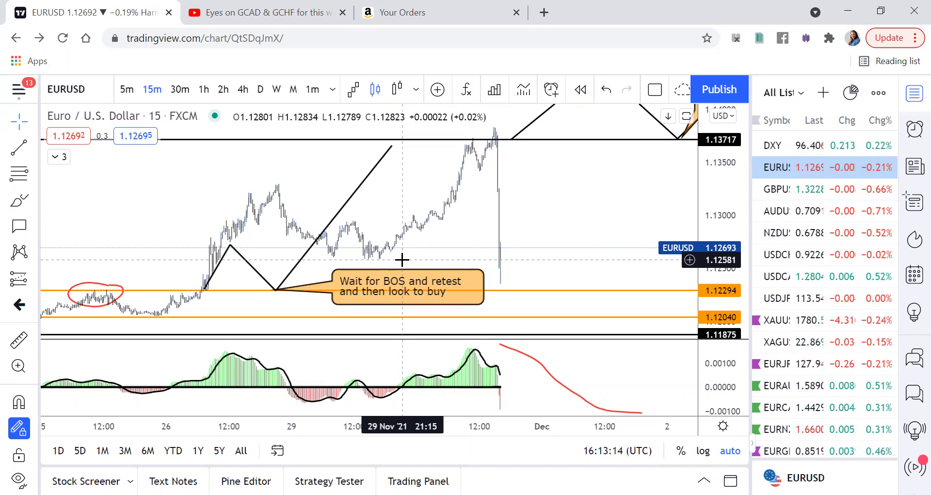
pyautogui.hscroll(-5, 403, 260)
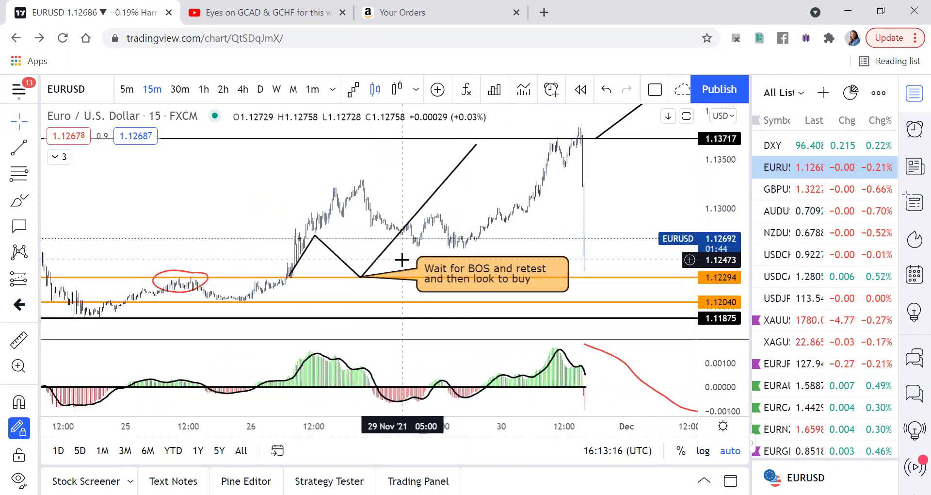
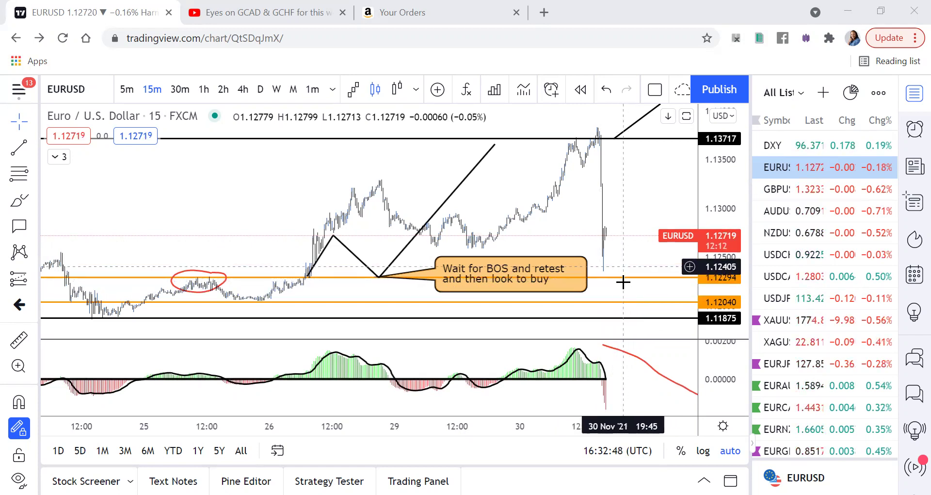
# Switch to the 1-hour chart and examine the circled swing high at the 1.13717 line and both break-and-retest buy plans.
pyautogui.click(203, 90)
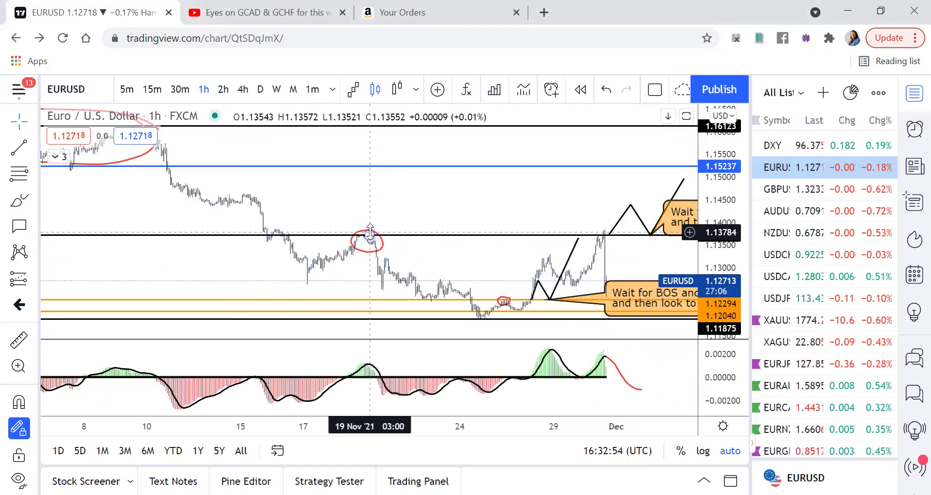
pyautogui.hscroll(3, 393, 223)
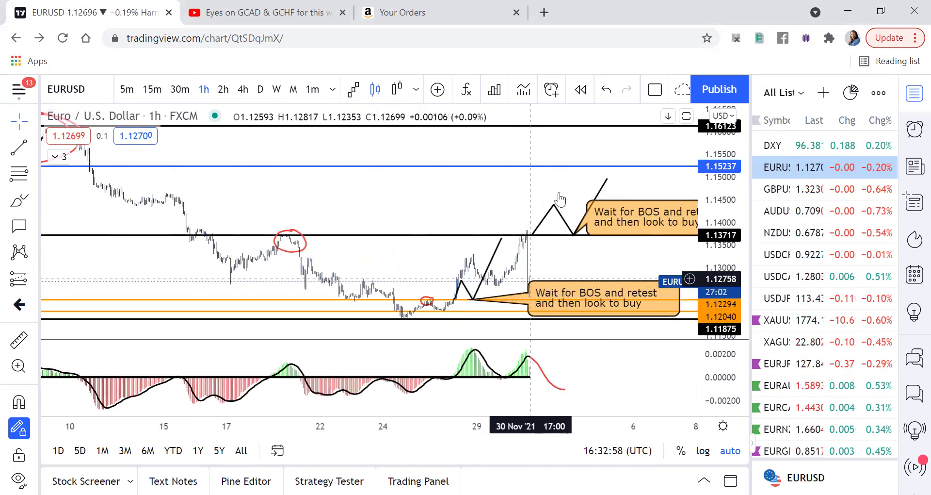
pyautogui.click(590, 127)
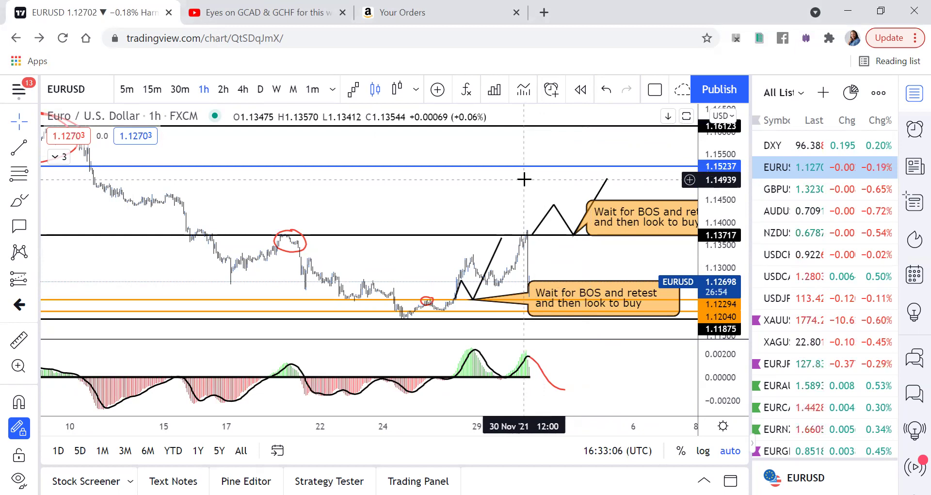
pyautogui.scroll(2, 505, 204)
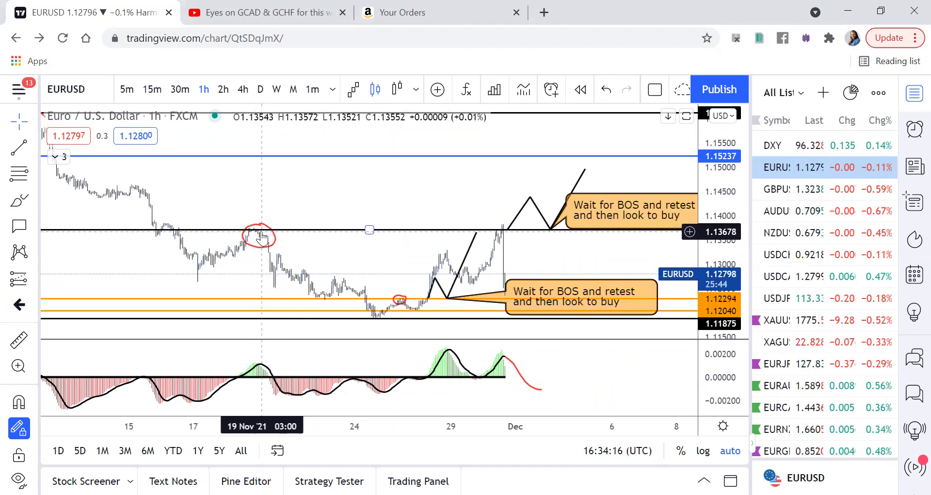
pyautogui.scroll(-1, 261, 231)
pyautogui.hscroll(-5, 262, 232)
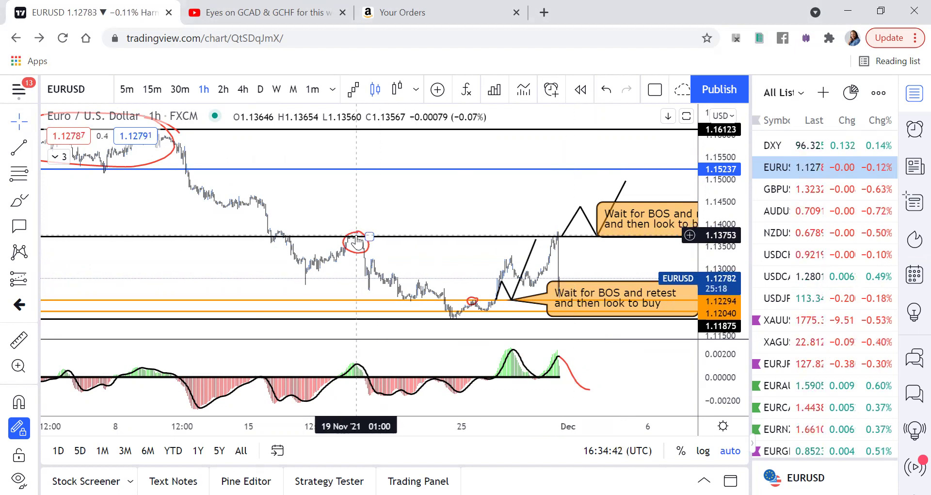
# Extend the final leg of the upper projection zigzag up to the 1.15237 line.
pyautogui.moveTo(559, 236); pyautogui.dragTo(596, 231)
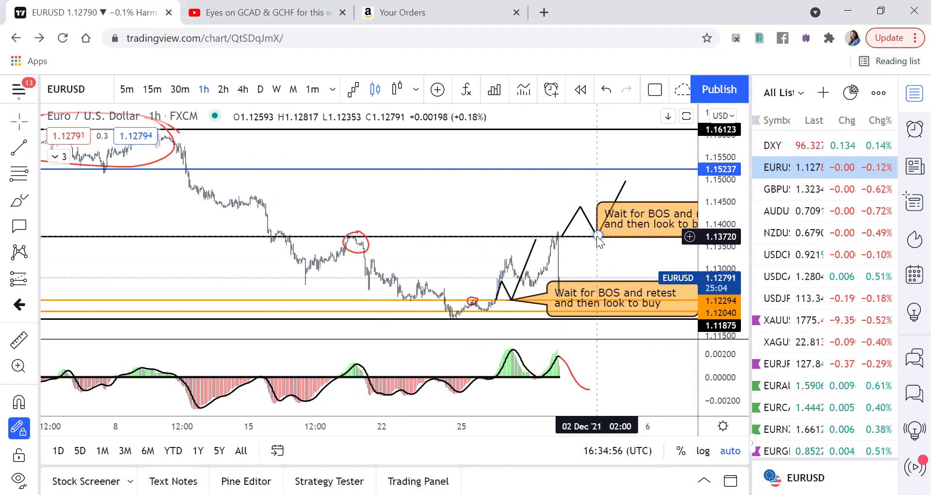
pyautogui.click(632, 165)
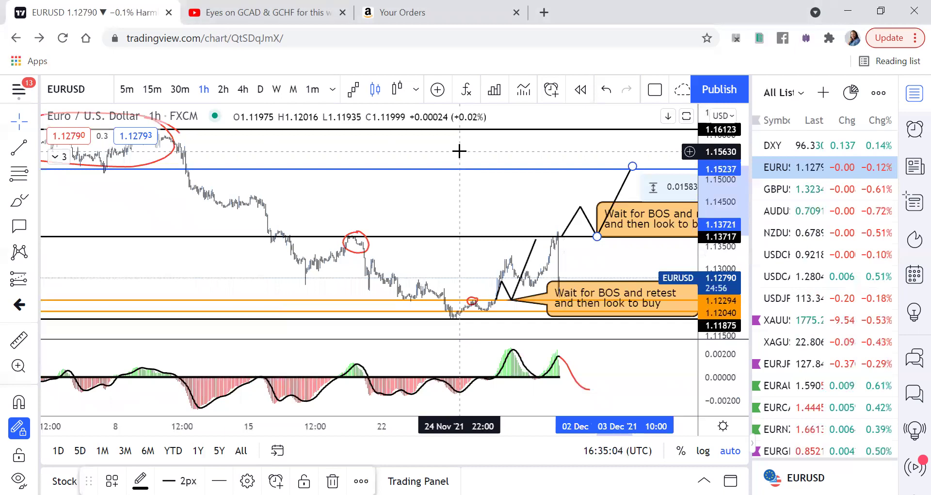
pyautogui.scroll(-2, 458, 151)
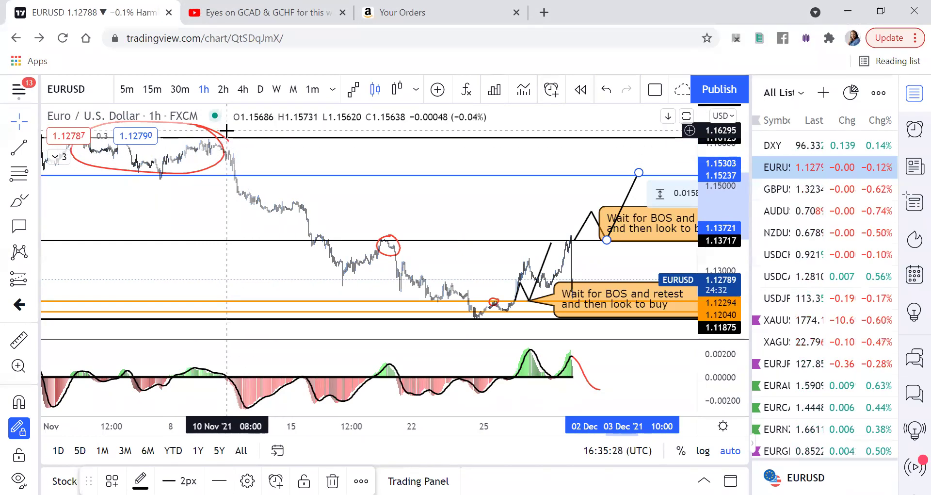
# On the daily chart, circle the early-September 2021 swing high with the brush and return to the crosshair cursor.
pyautogui.click(262, 94)
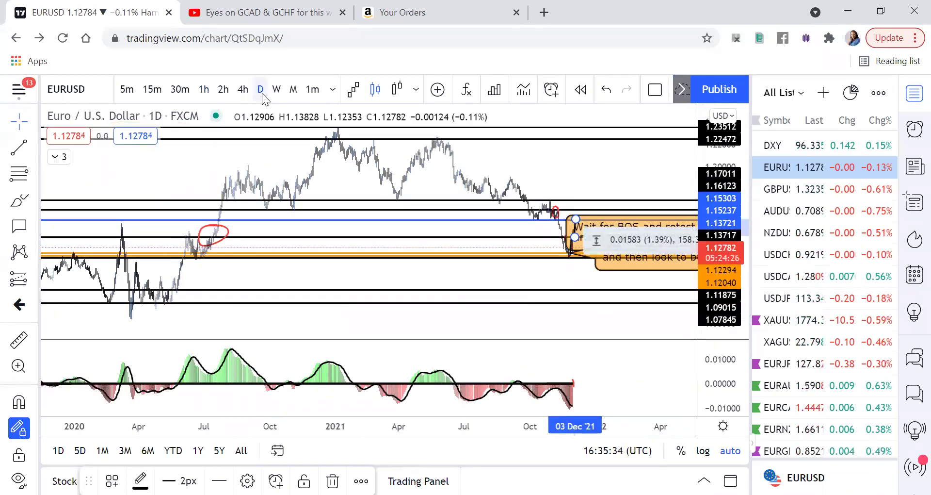
pyautogui.scroll(5, 399, 162)
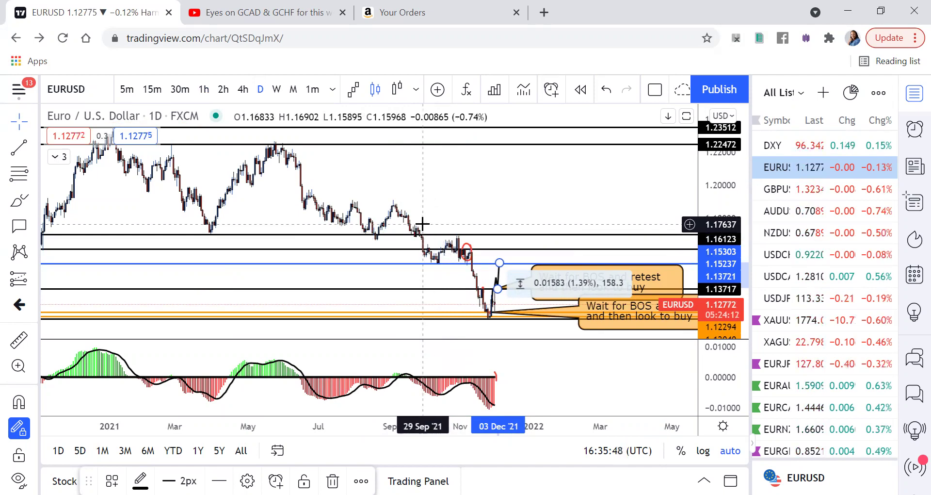
pyautogui.click(20, 200)
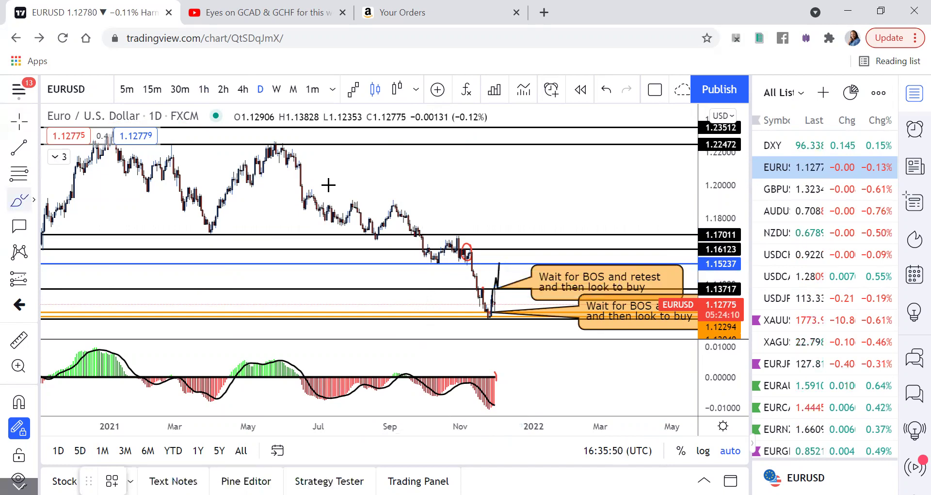
pyautogui.moveTo(400, 200)
pyautogui.mouseDown()
pyautogui.moveTo(391, 194)
pyautogui.moveTo(385, 219)
pyautogui.moveTo(409, 212)
pyautogui.moveTo(394, 198)
pyautogui.mouseUp()
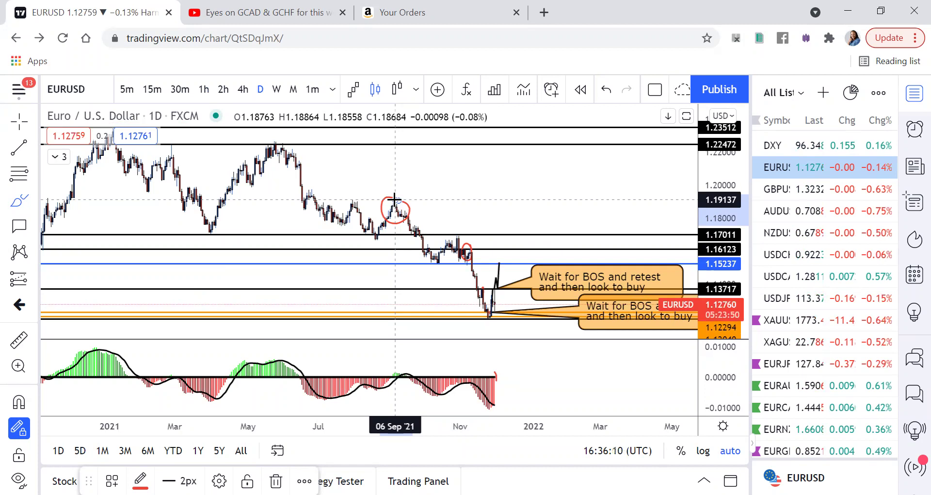
pyautogui.click(19, 120)
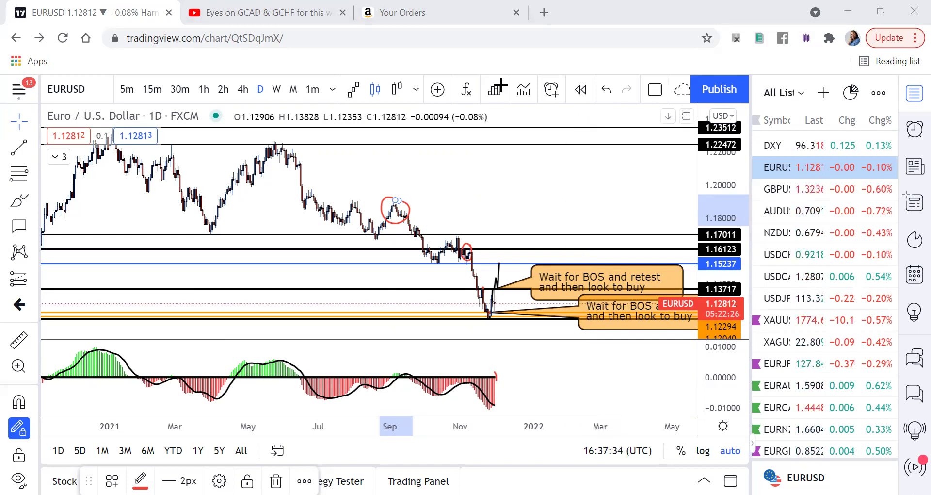
# On the 15-minute chart, measure the price range from just below the 1.12294 line up to the 1.13717 resistance.
pyautogui.click(152, 95)
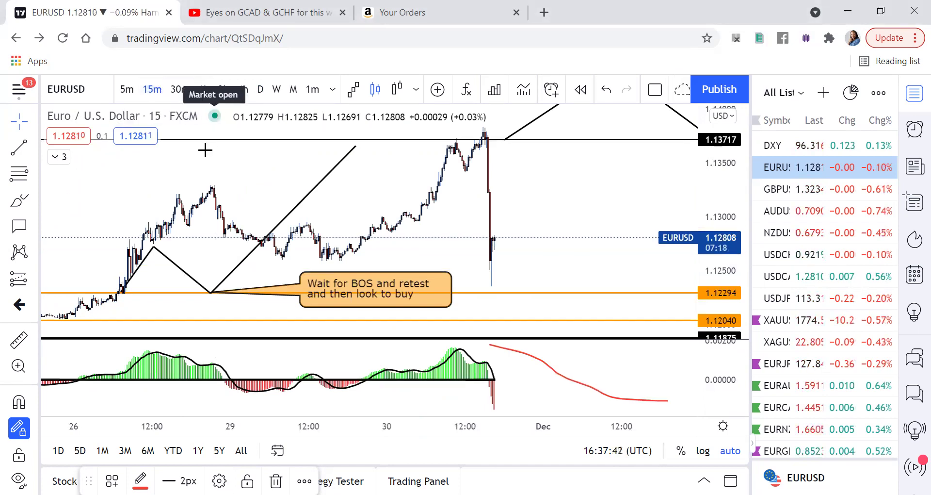
pyautogui.scroll(-3, 256, 216)
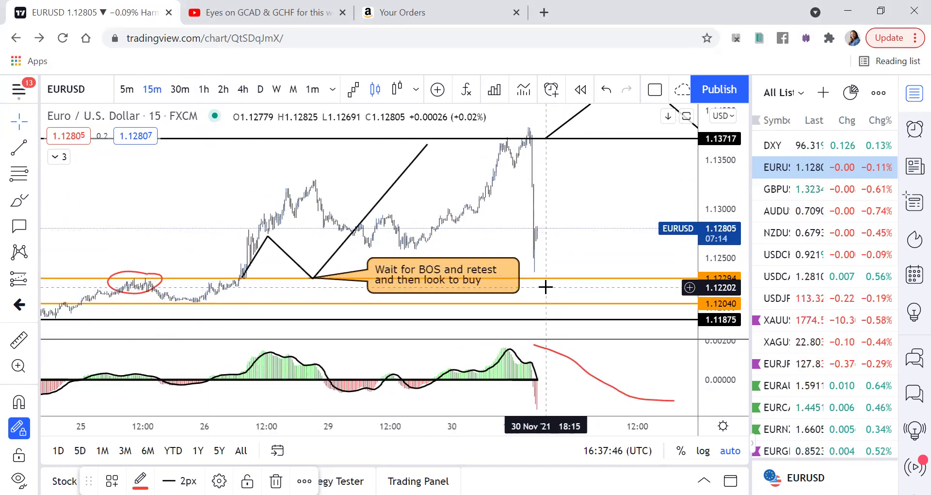
pyautogui.scroll(-5, 552, 203)
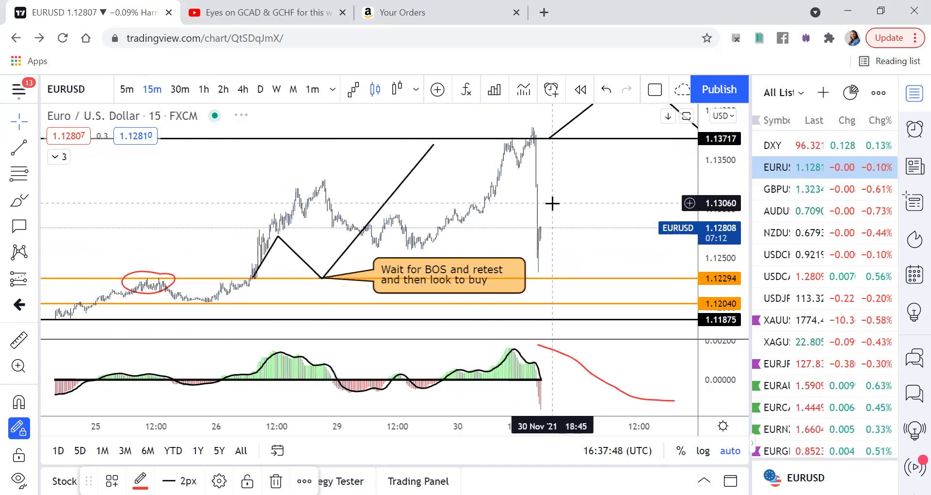
pyautogui.scroll(-1, 552, 203)
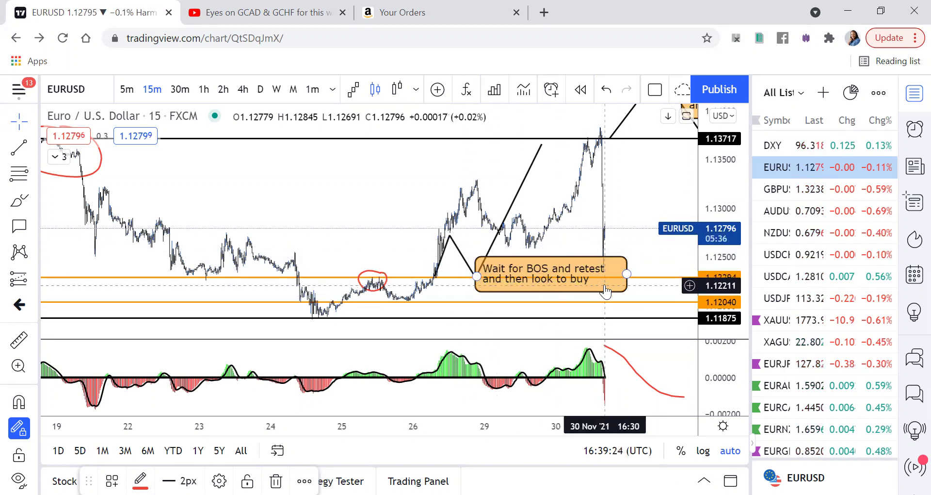
pyautogui.click(15, 343)
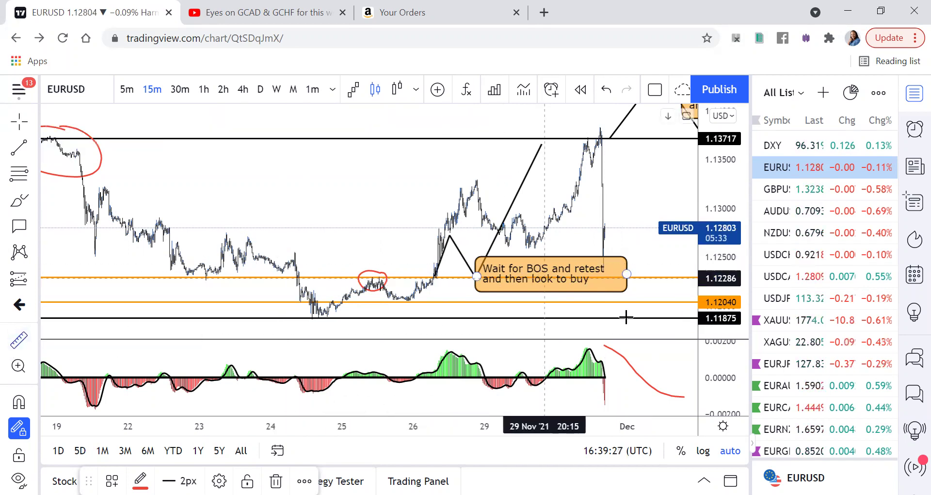
pyautogui.click(645, 287)
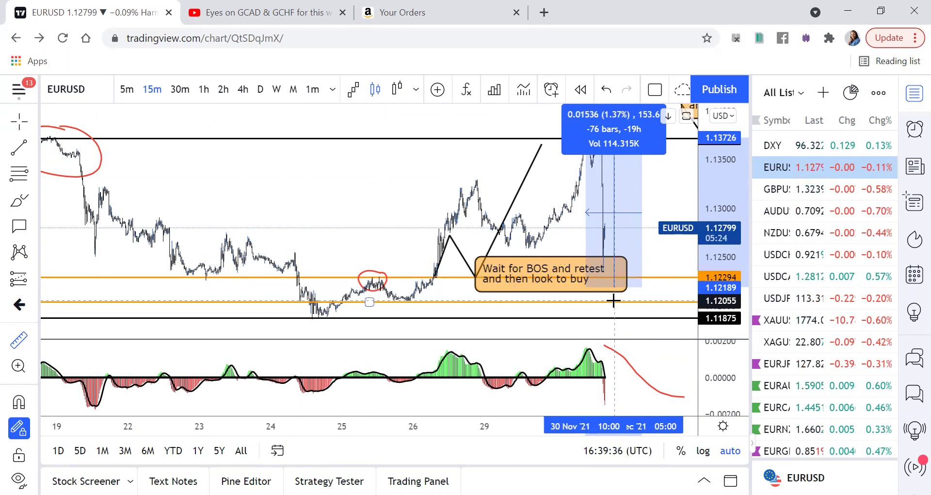
# On the 5-minute chart, brush circles around the 25 November break above the 1.12040 line and the pullback low retesting it.
pyautogui.click(131, 88)
pyautogui.moveTo(303, 233); pyautogui.dragTo(370, 238)
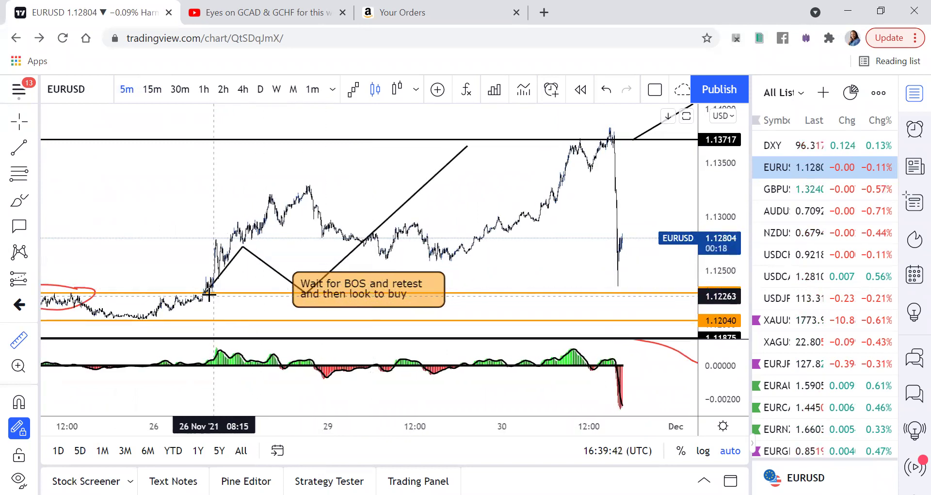
pyautogui.hscroll(-5, 208, 295)
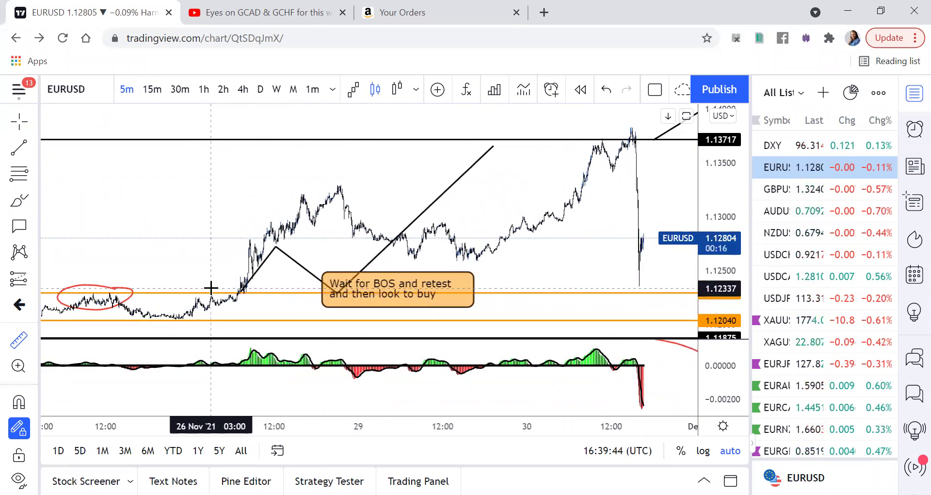
pyautogui.hscroll(-8, 211, 288)
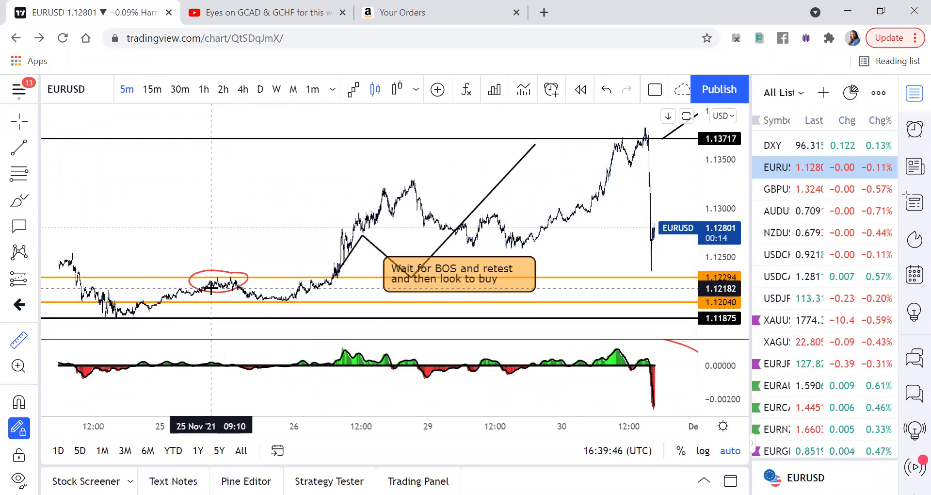
pyautogui.hscroll(-8, 211, 288)
pyautogui.hscroll(-10, 211, 288)
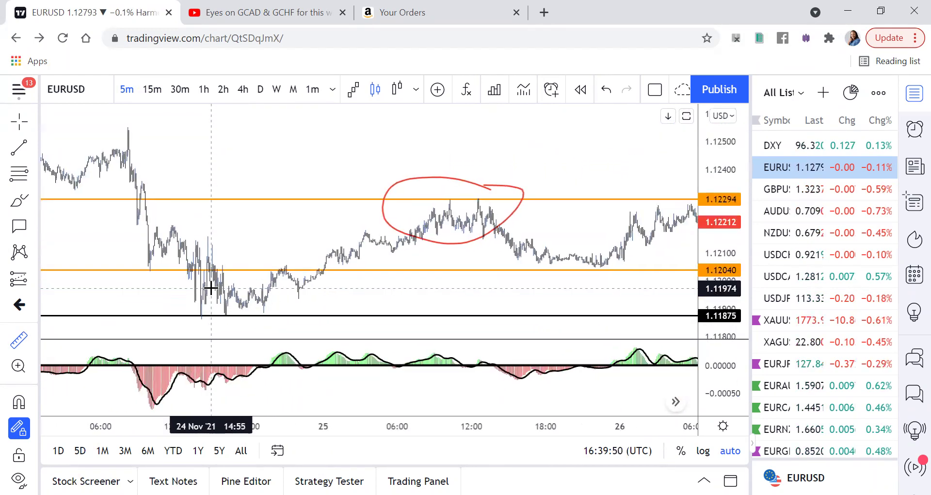
pyautogui.hscroll(5, 211, 287)
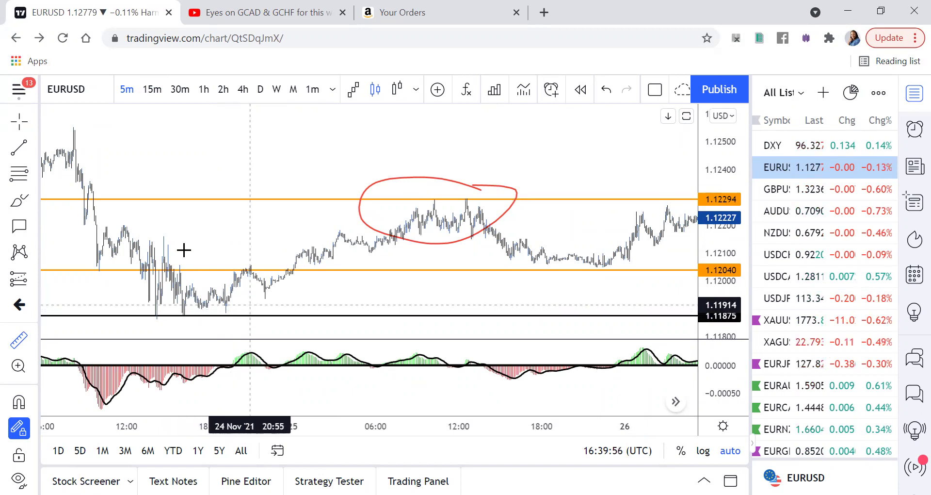
pyautogui.click(17, 203)
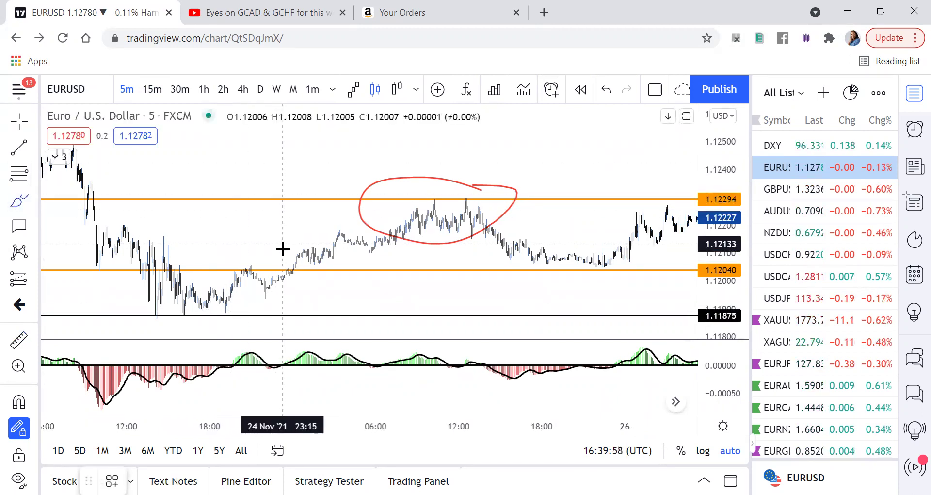
pyautogui.moveTo(299, 247)
pyautogui.mouseDown()
pyautogui.moveTo(274, 266)
pyautogui.moveTo(301, 249)
pyautogui.moveTo(298, 258)
pyautogui.mouseUp()
pyautogui.hscroll(5, 391, 291)
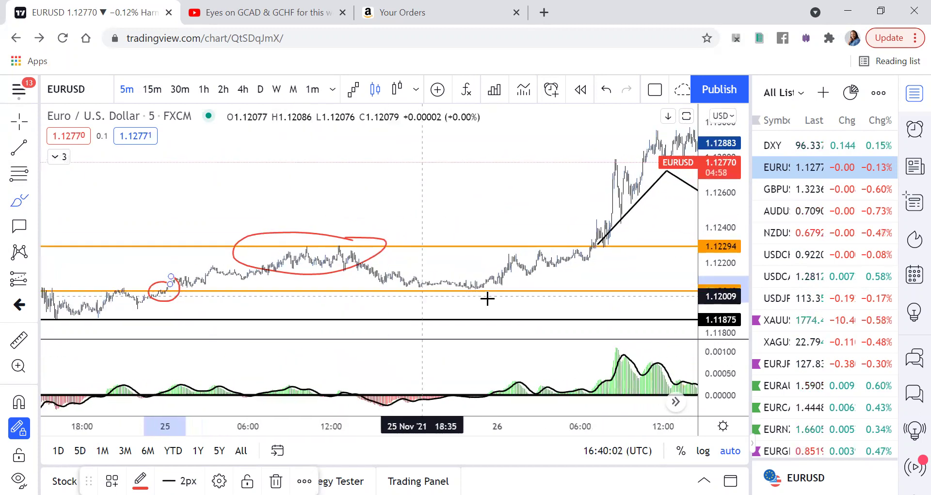
pyautogui.moveTo(471, 271)
pyautogui.mouseDown()
pyautogui.moveTo(453, 292)
pyautogui.moveTo(484, 271)
pyautogui.moveTo(473, 273)
pyautogui.mouseUp()
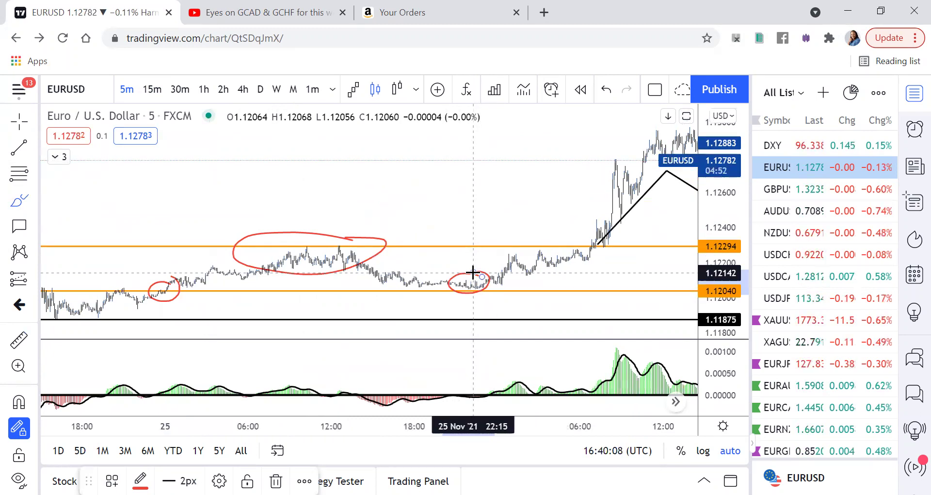
# Measure the move from the circled retest low up to the 1.12294 line, and clear the measurement.
pyautogui.scroll(2, 405, 312)
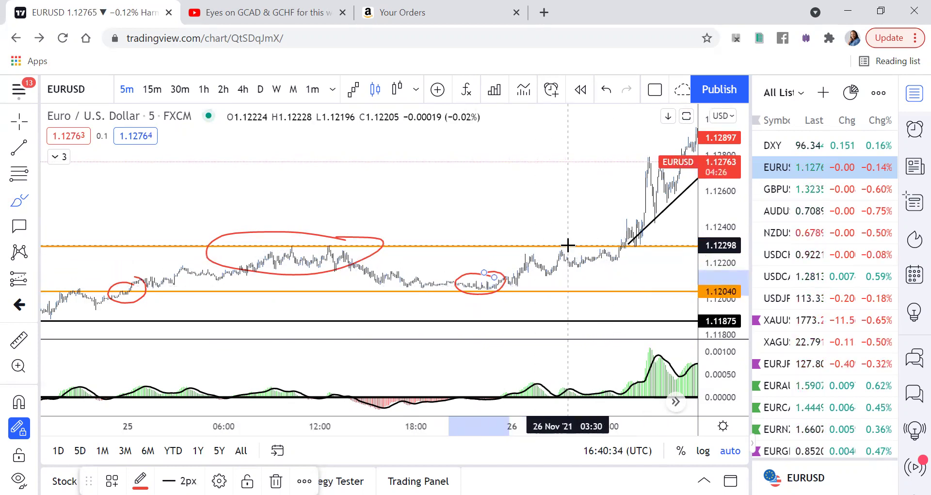
pyautogui.scroll(3, 567, 245)
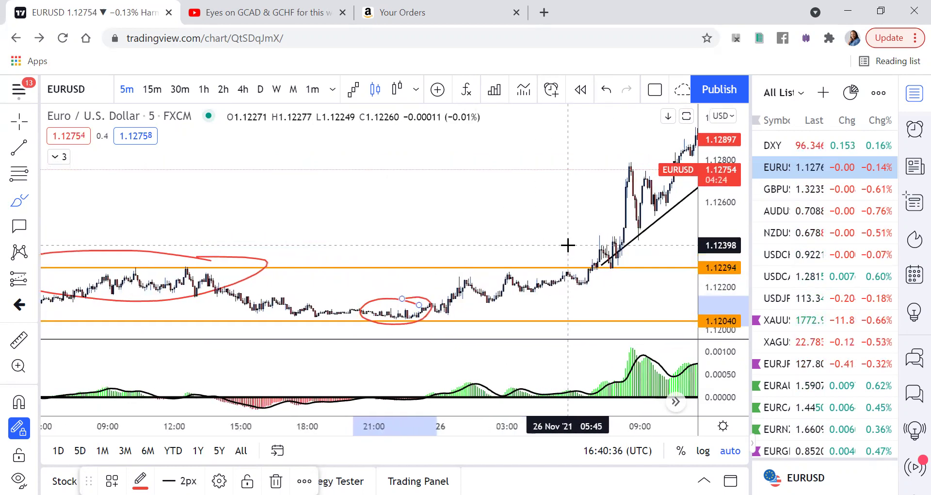
pyautogui.click(19, 343)
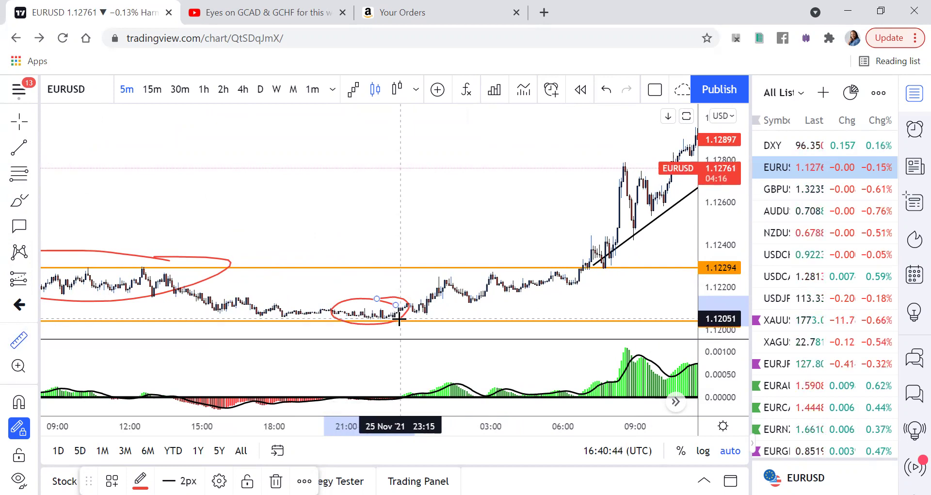
pyautogui.click(400, 319)
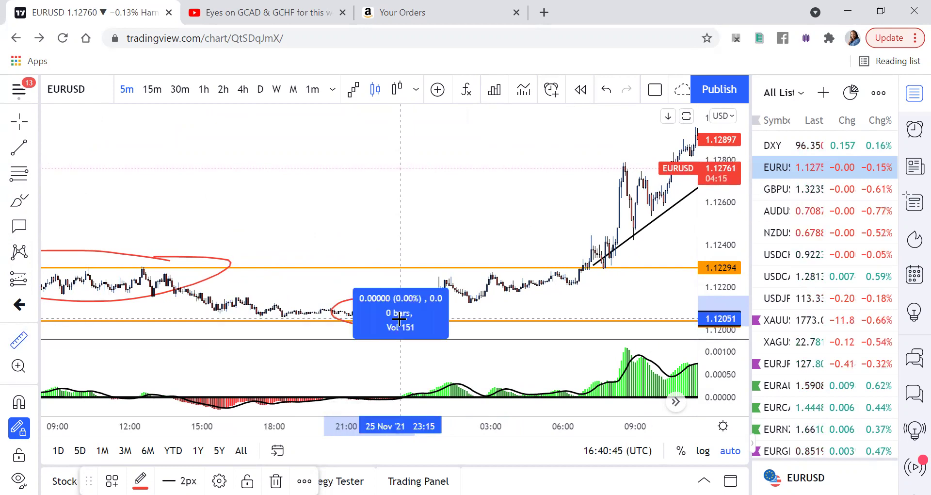
pyautogui.click(509, 266)
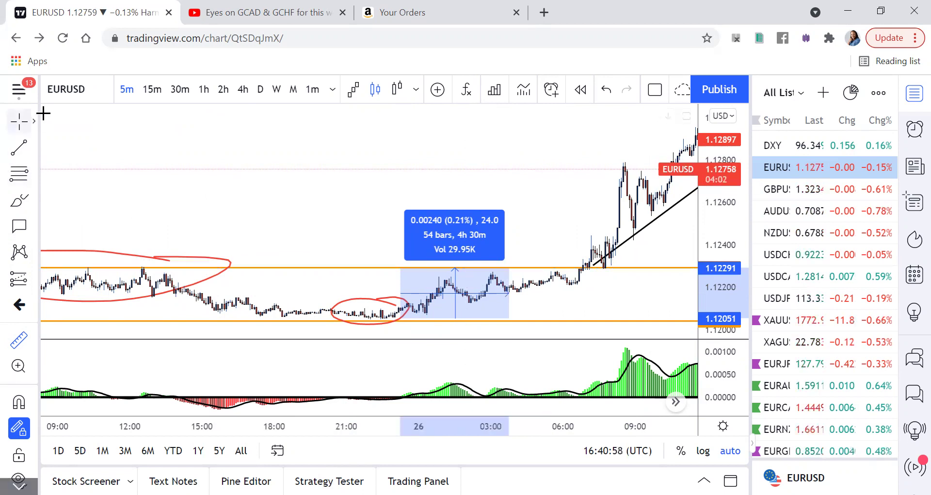
pyautogui.click(357, 160)
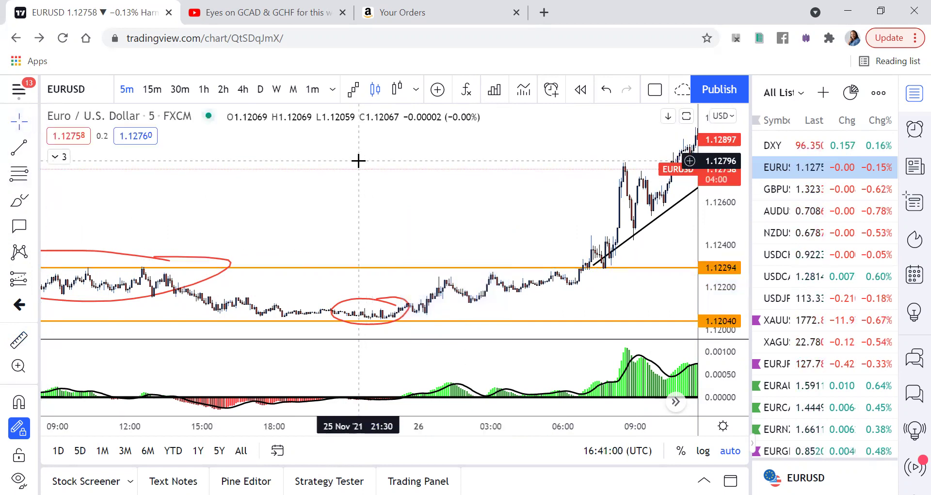
# Check the 1-hour chart briefly, return to the 5-minute chart and review the circled break and retest at the 1.12040 line.
pyautogui.click(204, 90)
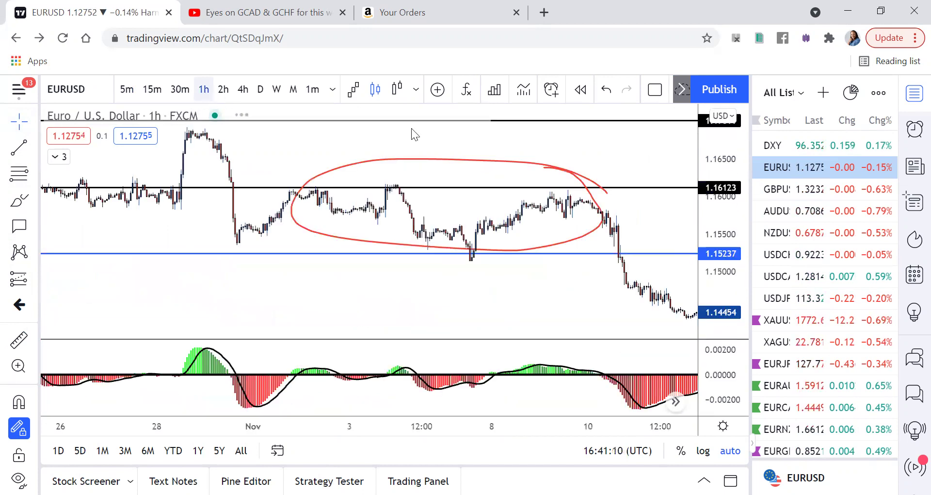
pyautogui.click(128, 91)
pyautogui.hscroll(-15, 275, 190)
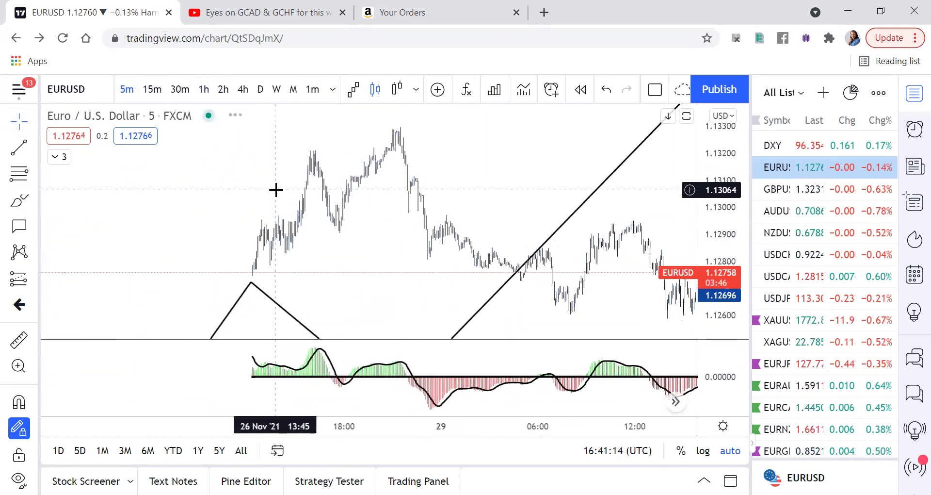
pyautogui.scroll(5, 276, 190)
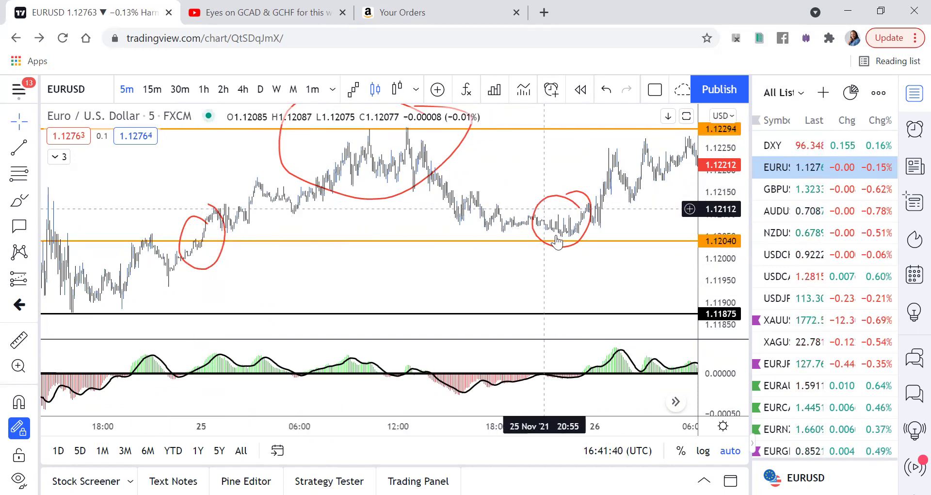
pyautogui.hscroll(5, 557, 236)
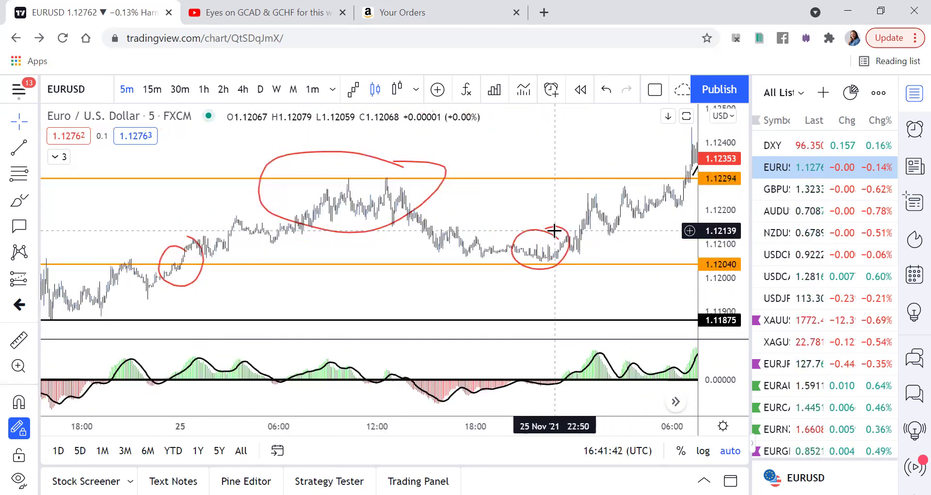